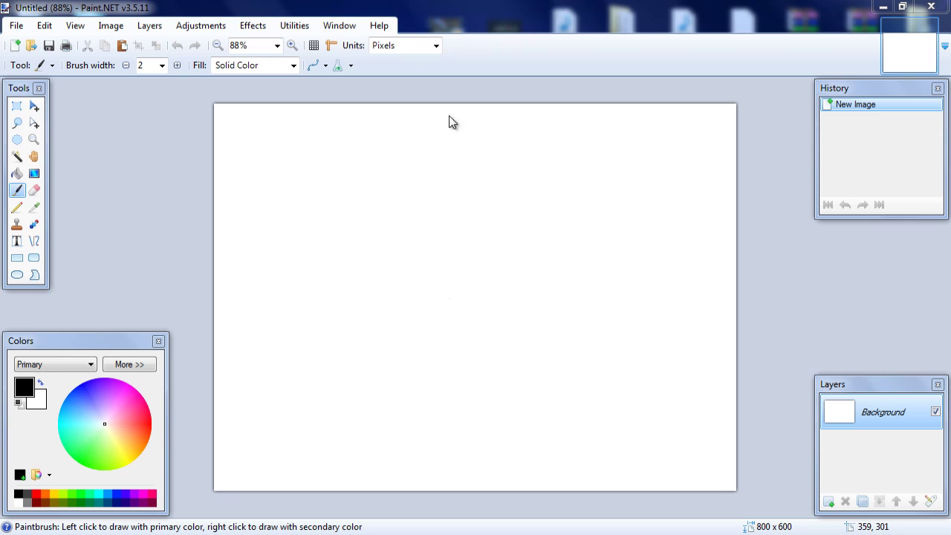
Step: Bring Paint.NET forward and permanently dismiss the colour-scheme warning
{"action": "left_click", "coordinate": [453, 13]}
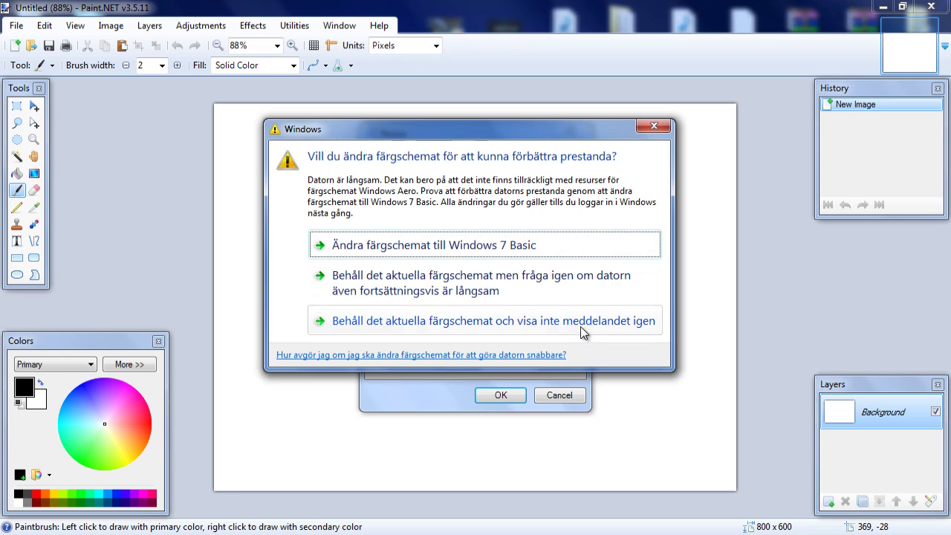
{"action": "left_click", "coordinate": [495, 324]}
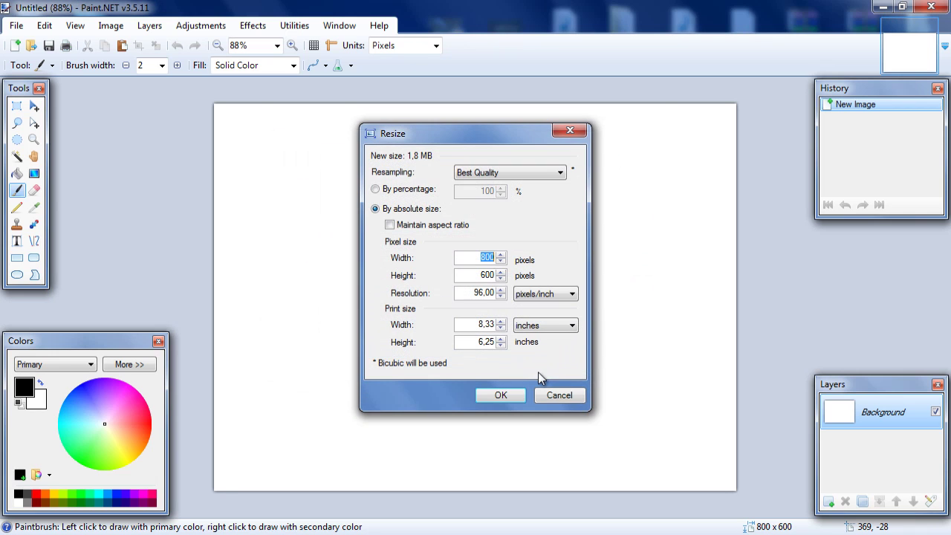
{"action": "left_click", "coordinate": [561, 135]}
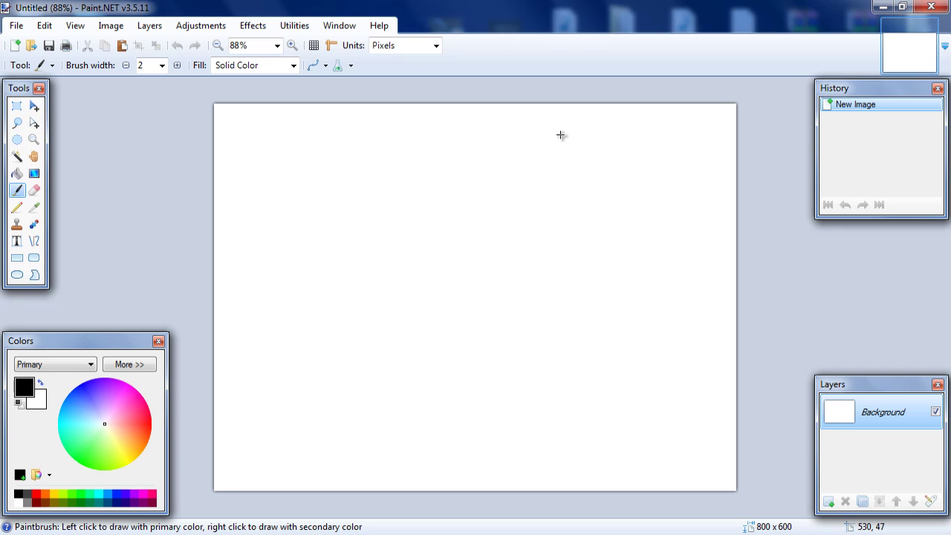
{"action": "key", "text": "ctrl+r"}
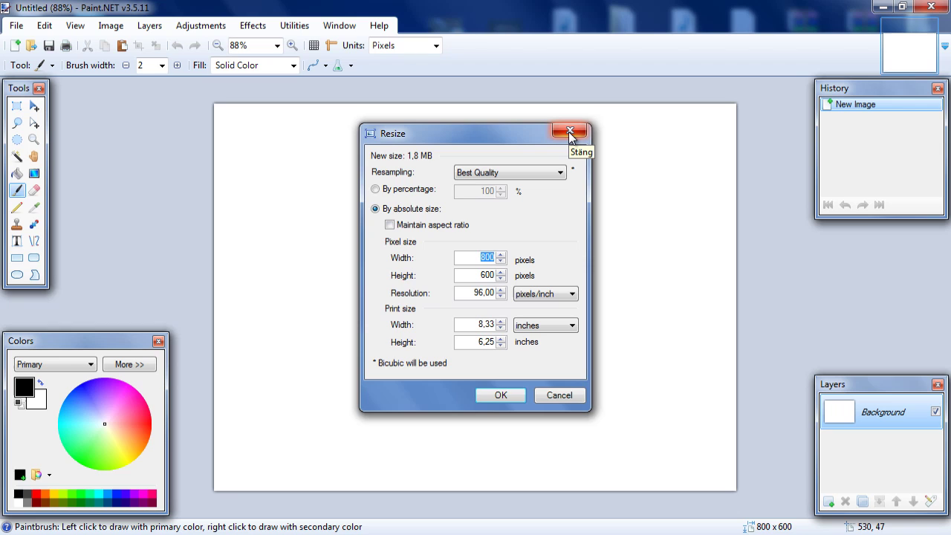
{"action": "left_click", "coordinate": [570, 134]}
Step: Resize the canvas to 800 x 800 pixels through Image > Resize with aspect ratio unlocked
{"action": "left_click", "coordinate": [112, 26]}
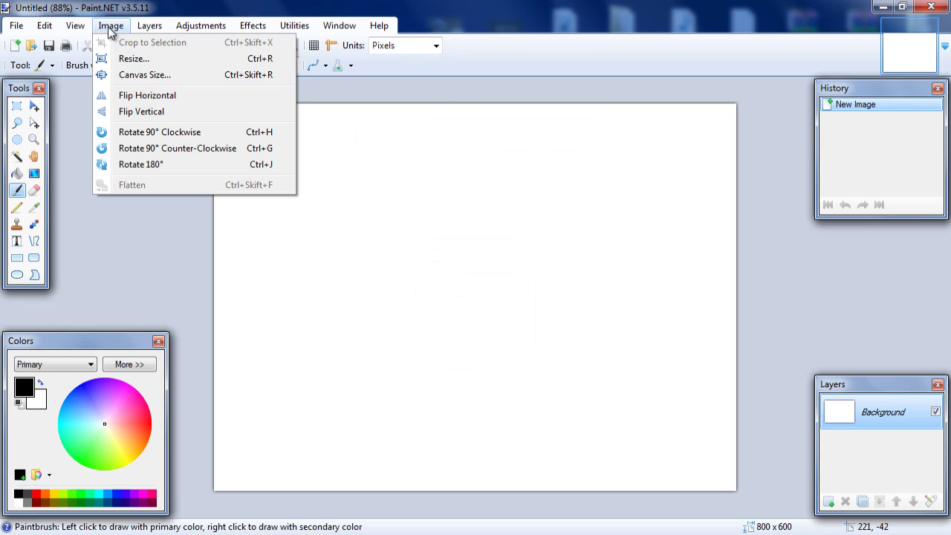
{"action": "left_click", "coordinate": [264, 61]}
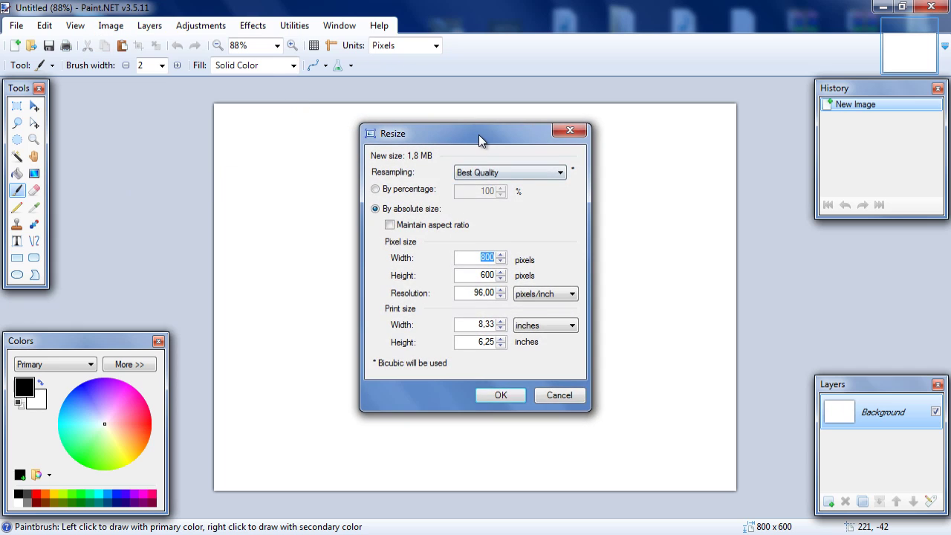
{"action": "left_click_drag", "start_coordinate": [556, 122], "coordinate": [599, 127]}
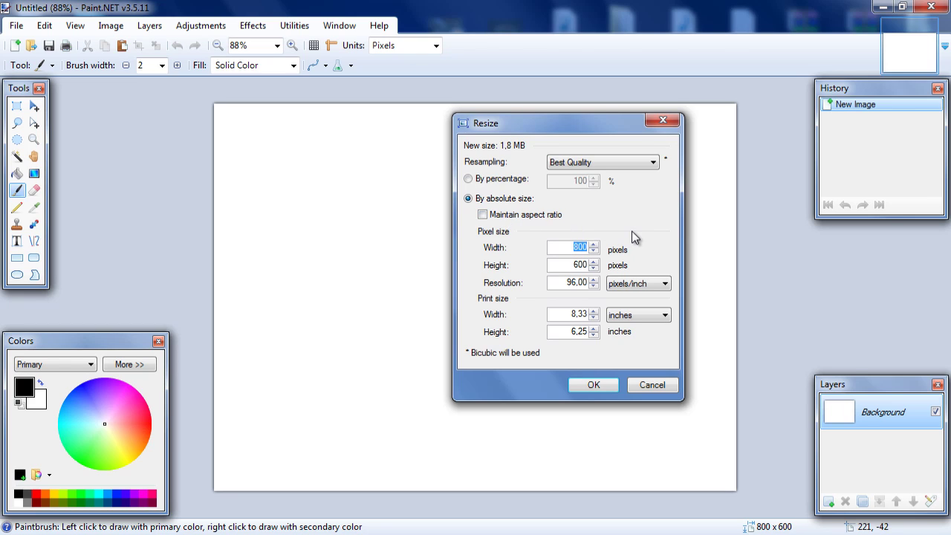
{"action": "type", "text": "1280"}
{"action": "key", "text": "Tab"}
{"action": "type", "text": "7"}
{"action": "key", "text": "BackSpace"}
{"action": "key", "text": "Tab"}
{"action": "key", "text": "Tab"}
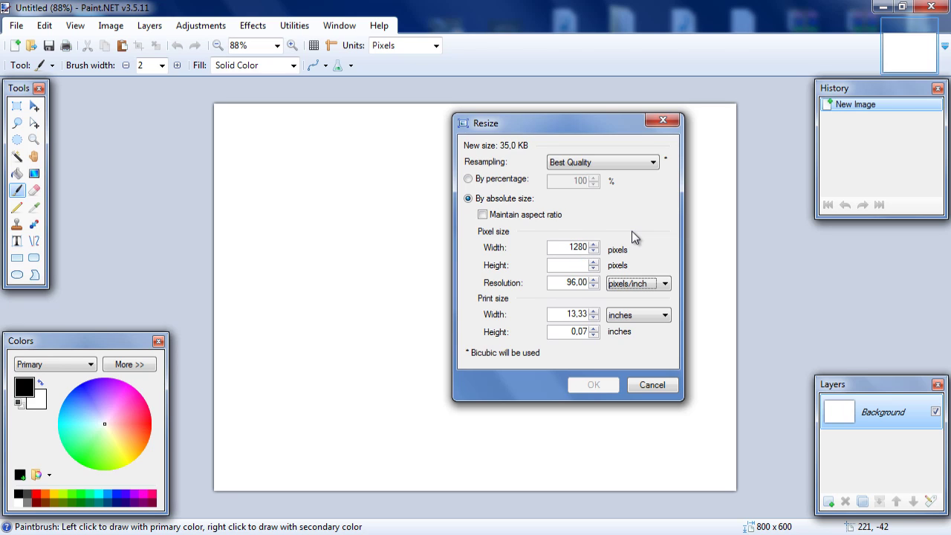
{"action": "key", "text": "shift+Tab"}
{"action": "key", "text": "shift+Tab"}
{"action": "key", "text": "shift+Tab"}
{"action": "type", "text": "800"}
{"action": "key", "text": "Tab"}
{"action": "type", "text": "800"}
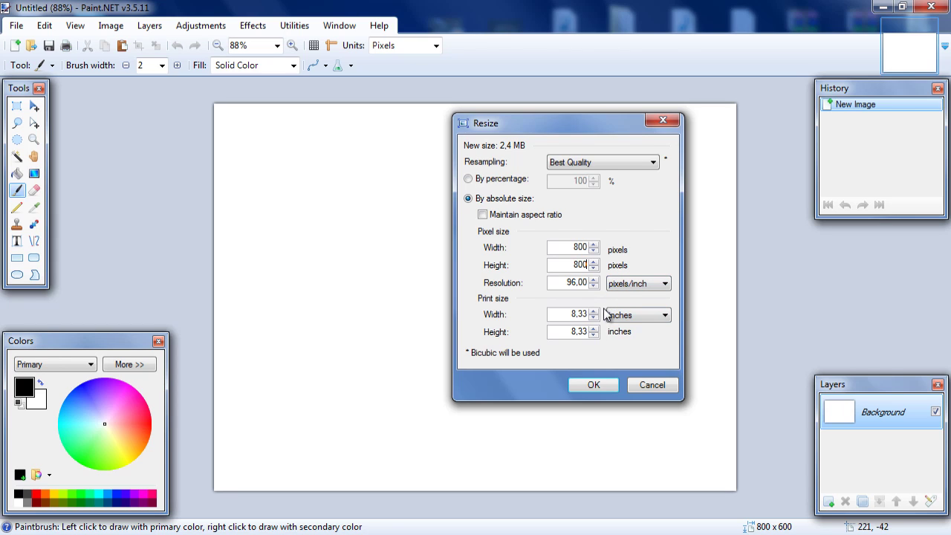
{"action": "left_click", "coordinate": [599, 388]}
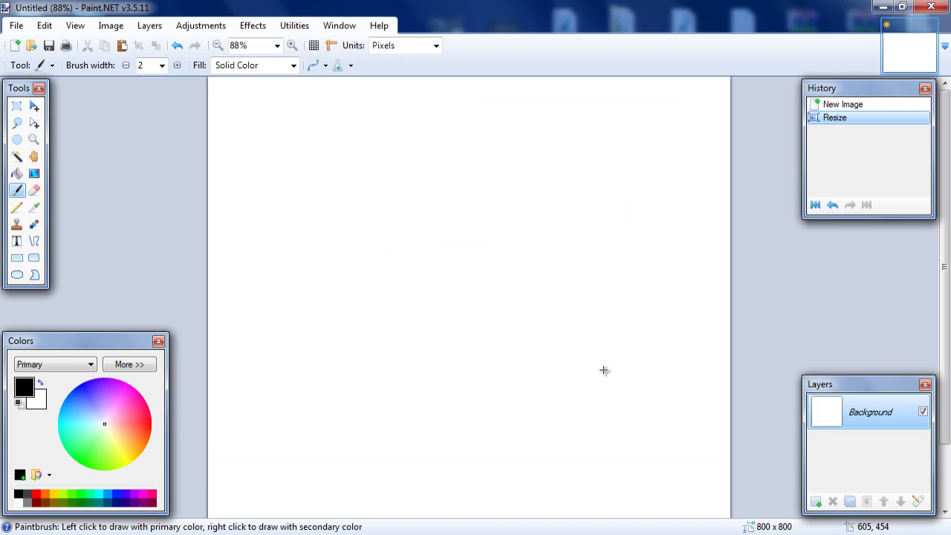
Step: Choose the Radial Gradient tool with white as the primary colour
{"action": "key", "text": "ctrl+minus"}
{"action": "key", "text": "ctrl+minus"}
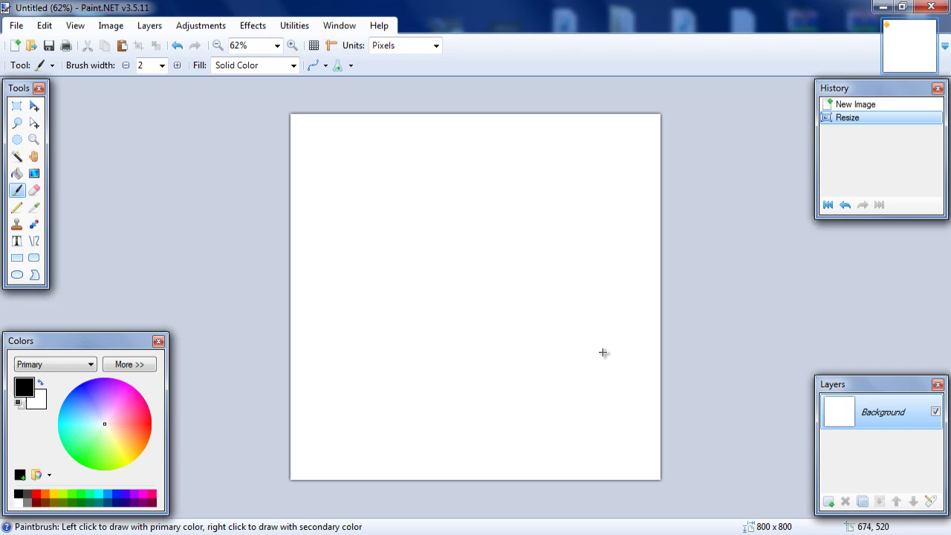
{"action": "left_click", "coordinate": [33, 173]}
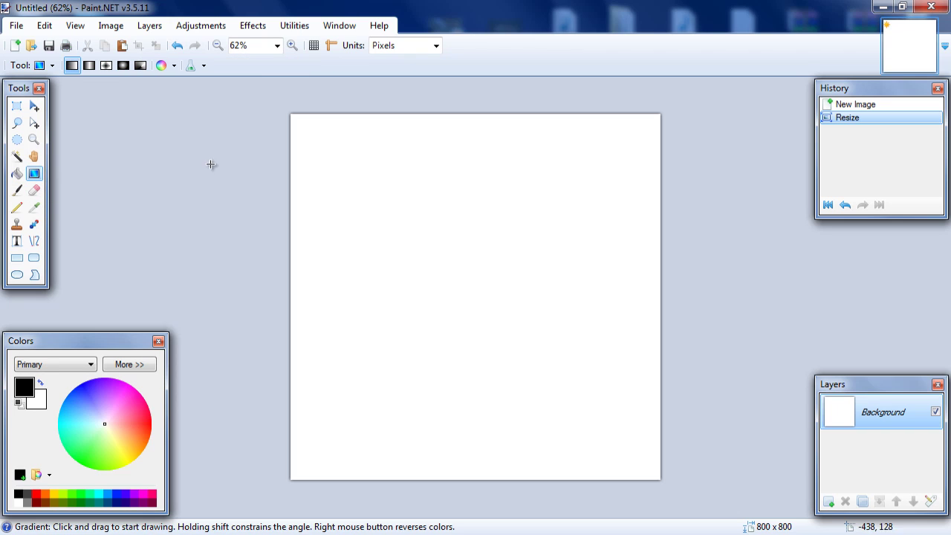
{"action": "left_click", "coordinate": [124, 65]}
{"action": "left_click", "coordinate": [40, 382]}
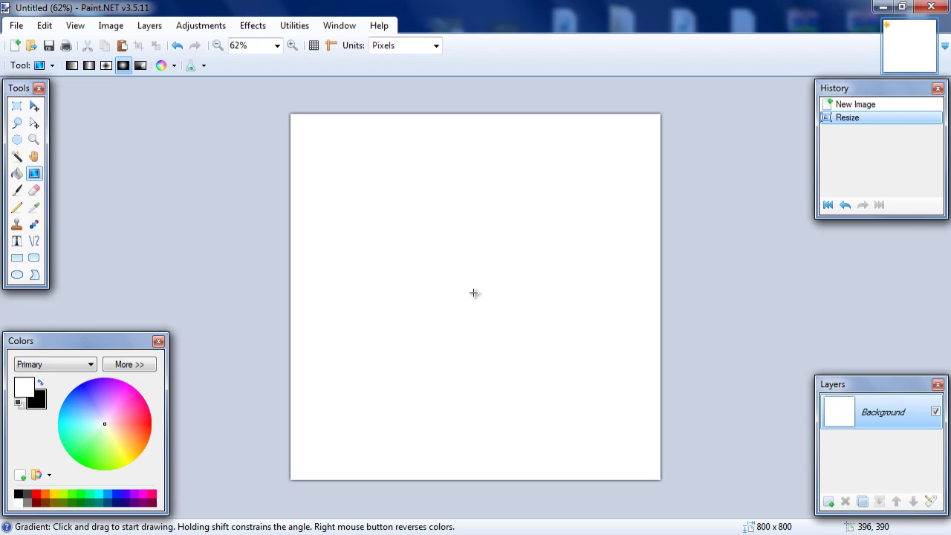
Step: Draw a white-centre, black-edge radial gradient from the canvas middle and commit it
{"action": "left_click_drag", "start_coordinate": [465, 291], "coordinate": [588, 385]}
{"action": "left_click_drag", "start_coordinate": [636, 416], "coordinate": [698, 464]}
{"action": "left_click_drag", "start_coordinate": [465, 291], "coordinate": [480, 37]}
{"action": "left_click_drag", "start_coordinate": [470, 418], "coordinate": [335, 424]}
{"action": "left_click_drag", "start_coordinate": [237, 391], "coordinate": [480, 297]}
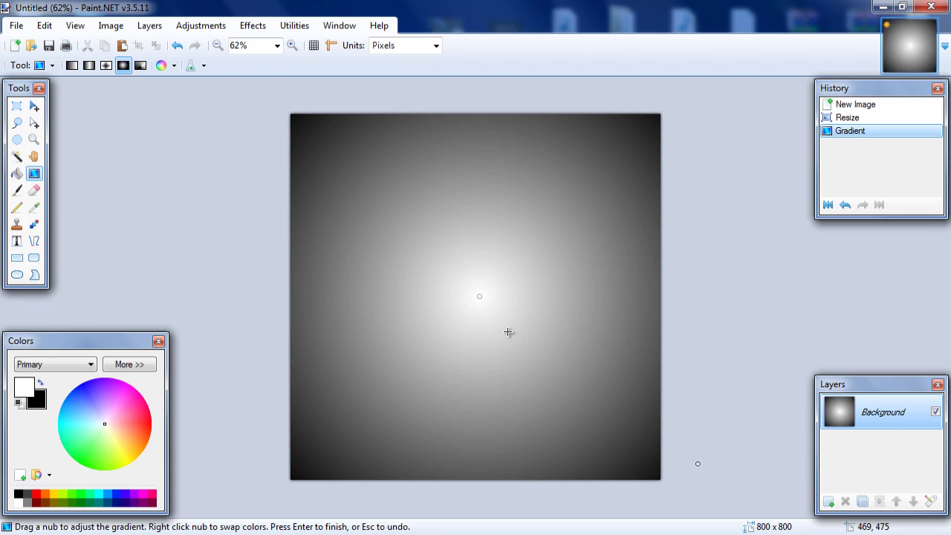
{"action": "key", "text": "Return"}
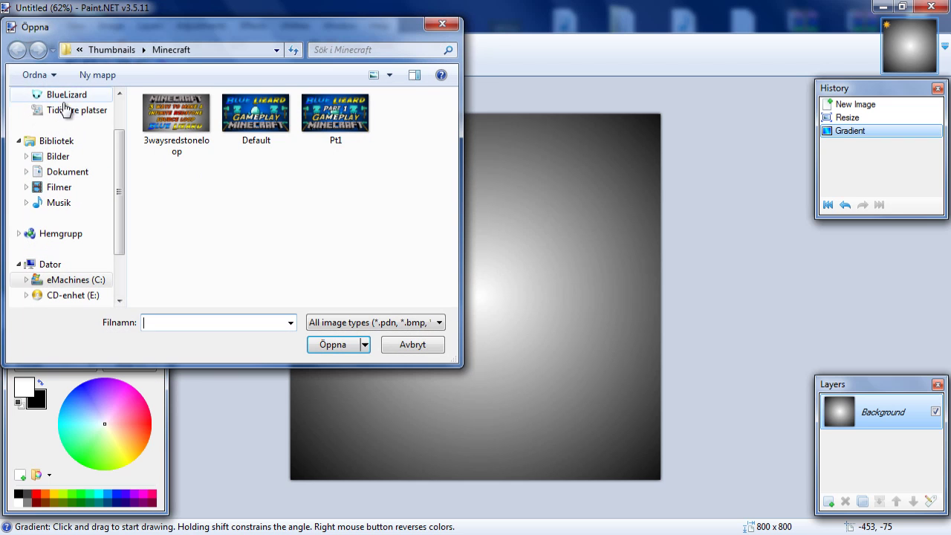
Step: Open BlueLizard.png from BlueLizard > General > Icons, select all of it, and return to the Untitled gradient image
{"action": "left_click", "coordinate": [73, 99]}
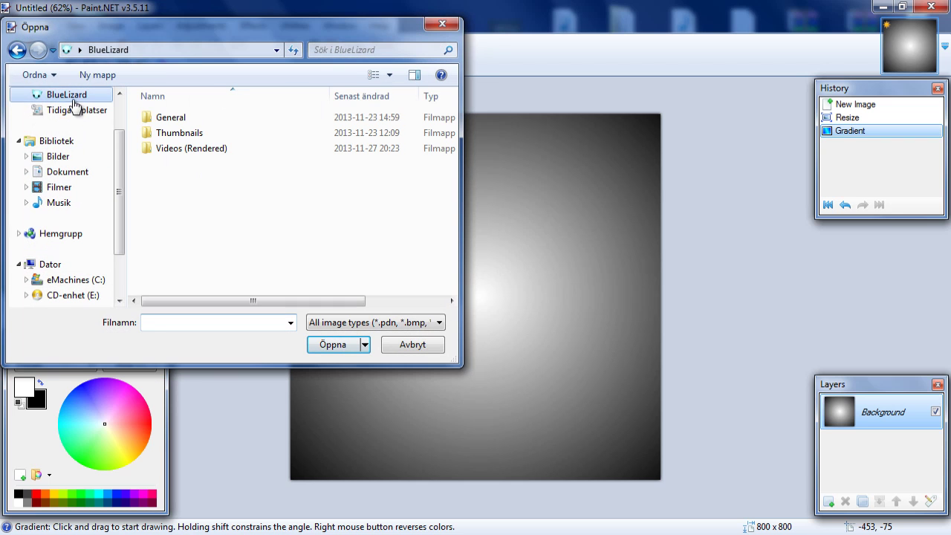
{"action": "double_click", "coordinate": [183, 119]}
{"action": "double_click", "coordinate": [147, 129]}
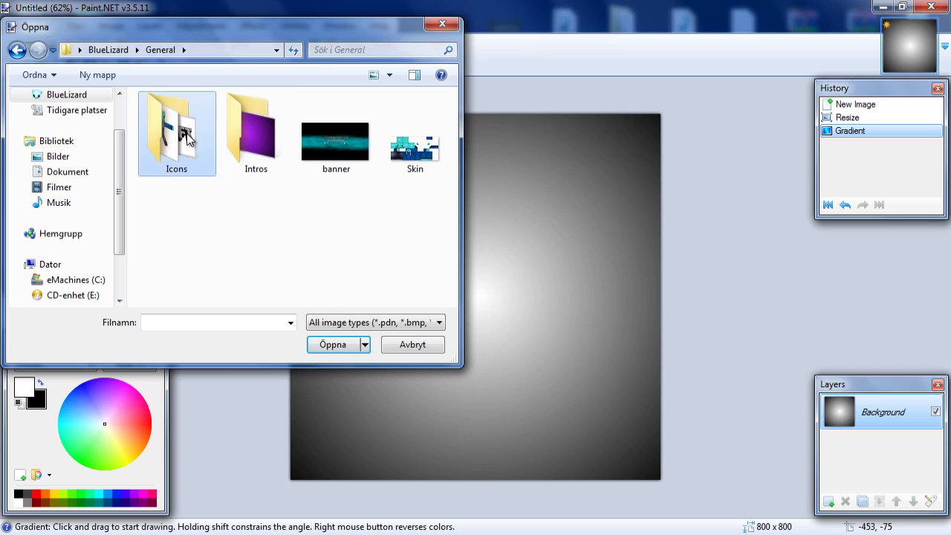
{"action": "left_click", "coordinate": [184, 141]}
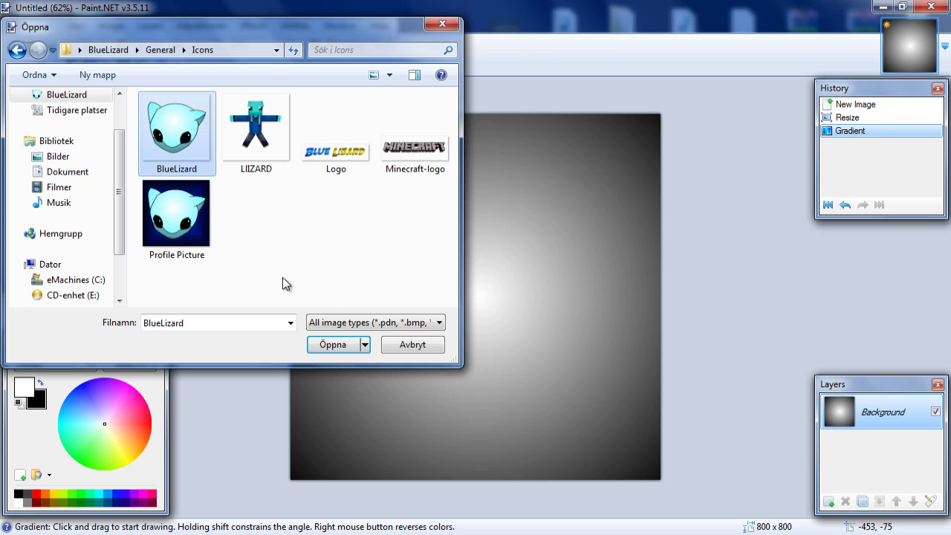
{"action": "left_click", "coordinate": [326, 346]}
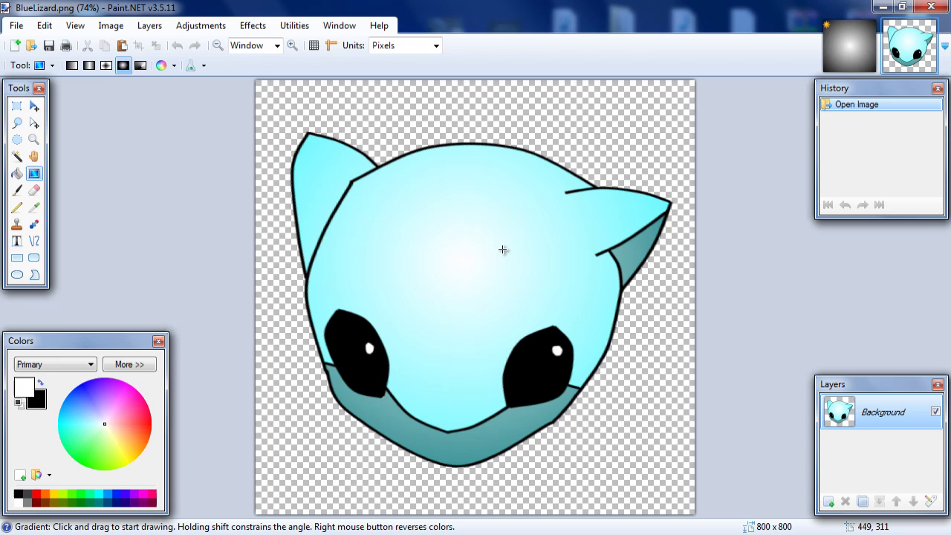
{"action": "key", "text": "ctrl+a"}
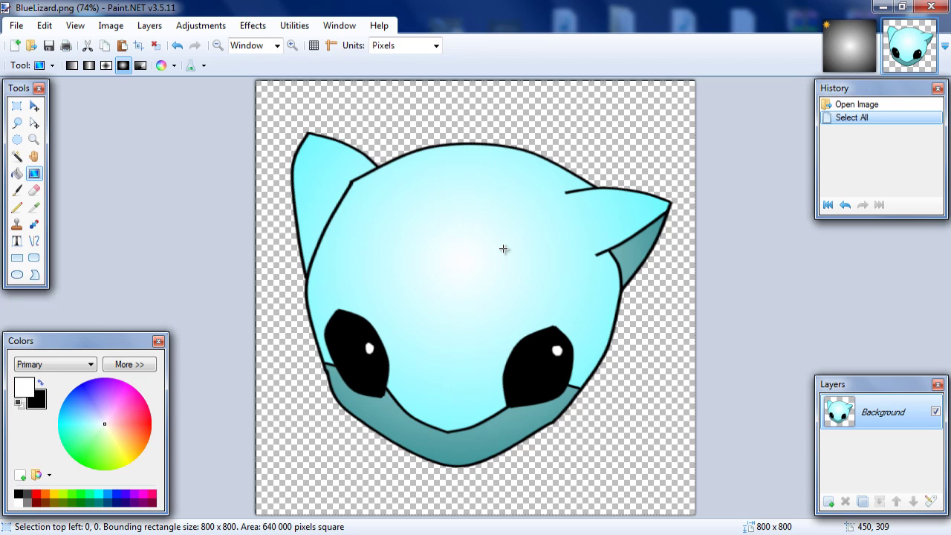
{"action": "left_click", "coordinate": [840, 50]}
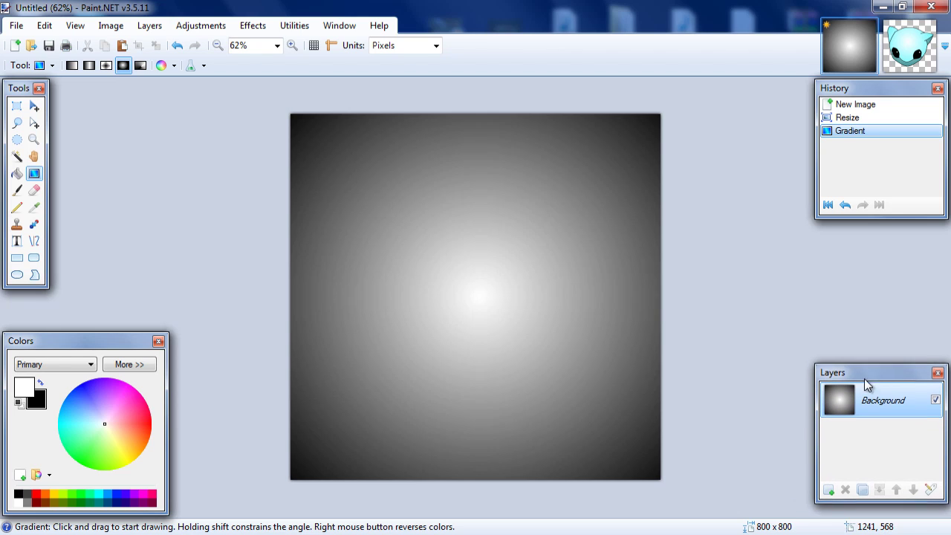
Step: Create Layer 2 as an empty layer over the gradient Background
{"action": "left_click", "coordinate": [339, 26]}
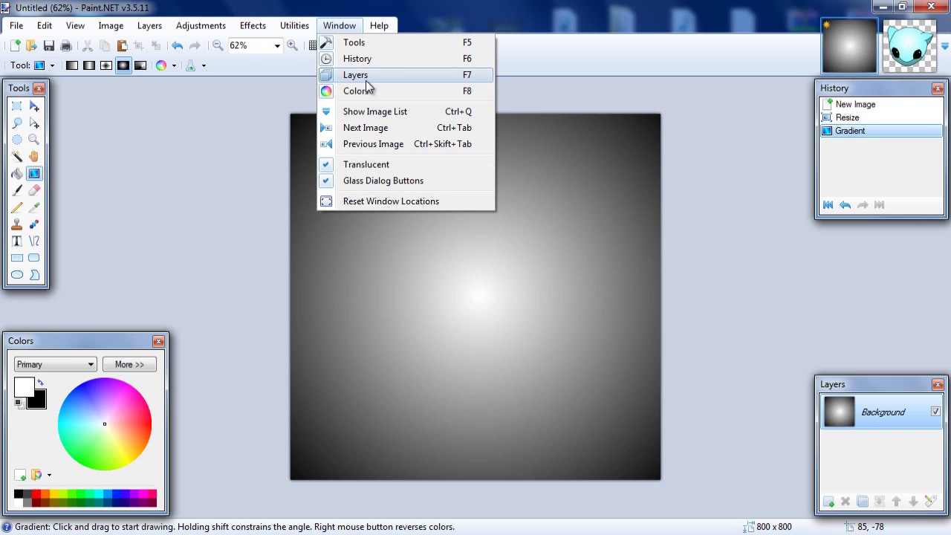
{"action": "left_click", "coordinate": [484, 9]}
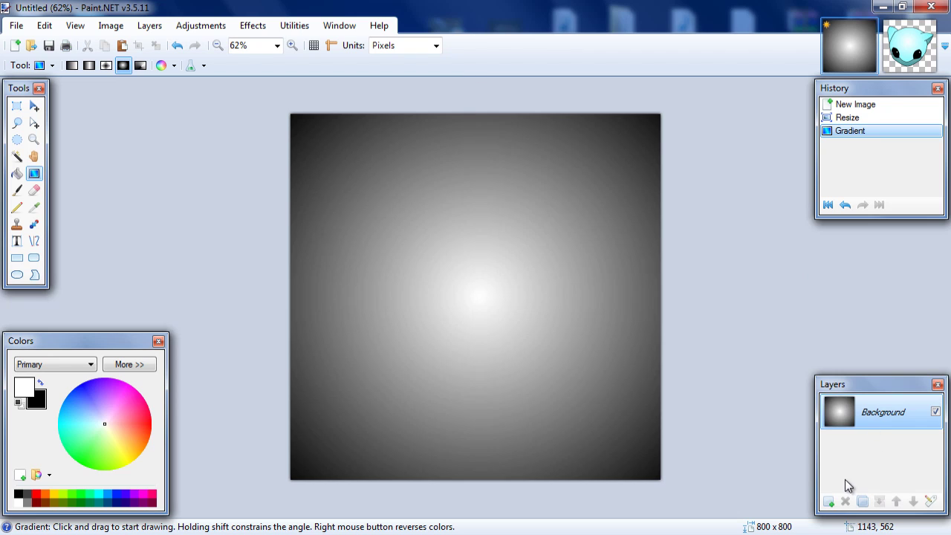
{"action": "left_click", "coordinate": [830, 502]}
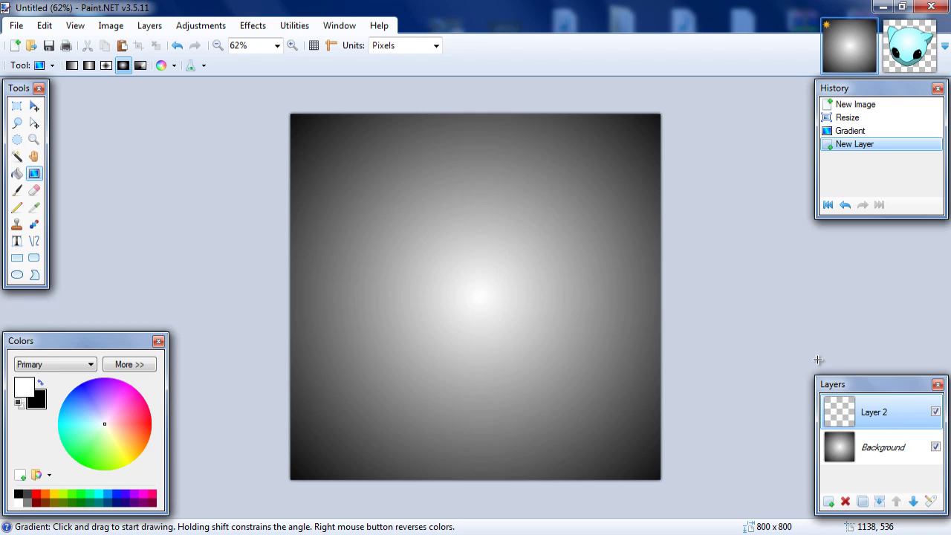
{"action": "key", "text": "ctrl+v"}
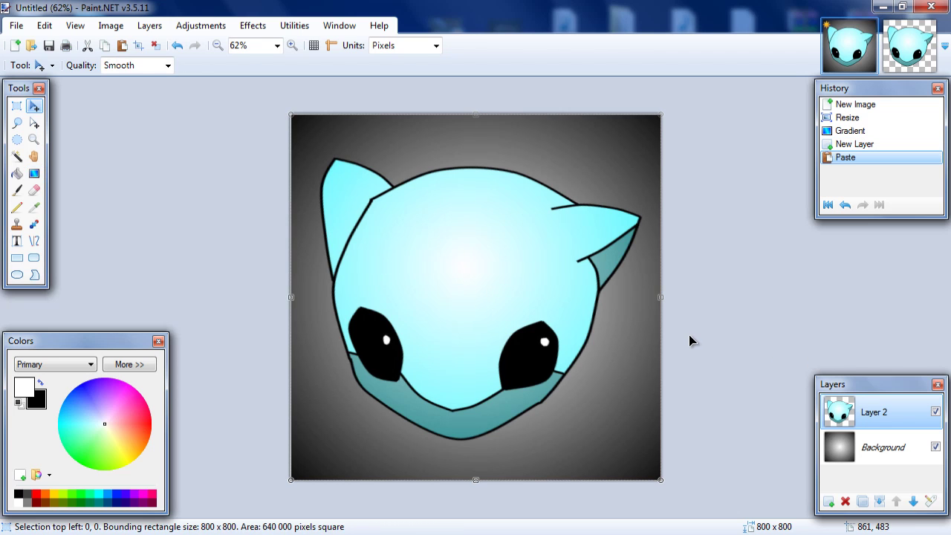
{"action": "key", "text": "ctrl+d"}
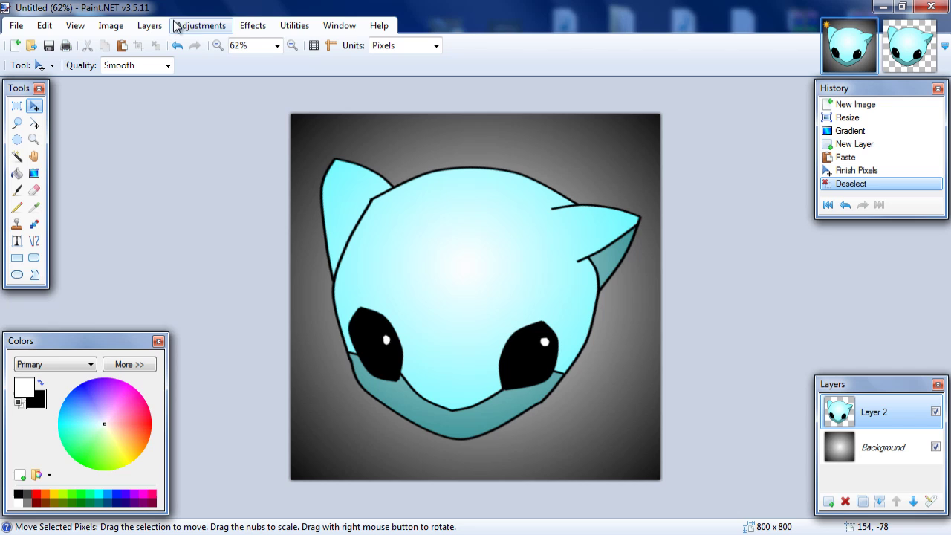
{"action": "left_click", "coordinate": [251, 25]}
{"action": "left_click", "coordinate": [914, 431]}
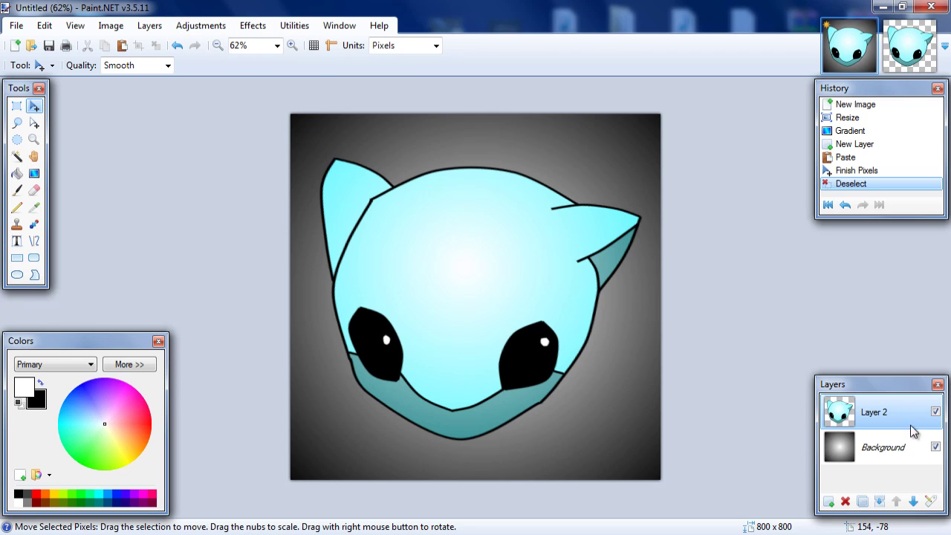
{"action": "left_click", "coordinate": [930, 509]}
{"action": "left_click", "coordinate": [467, 283]}
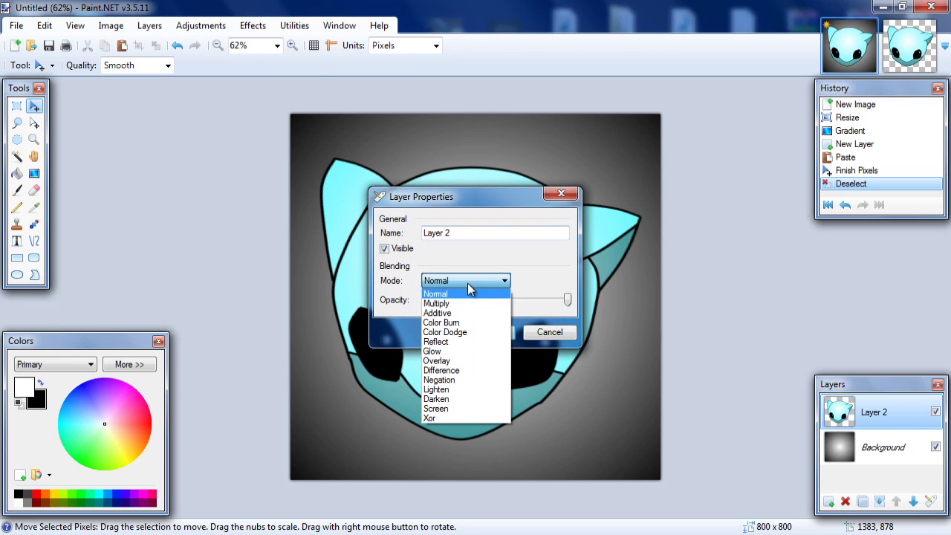
{"action": "left_click", "coordinate": [454, 350]}
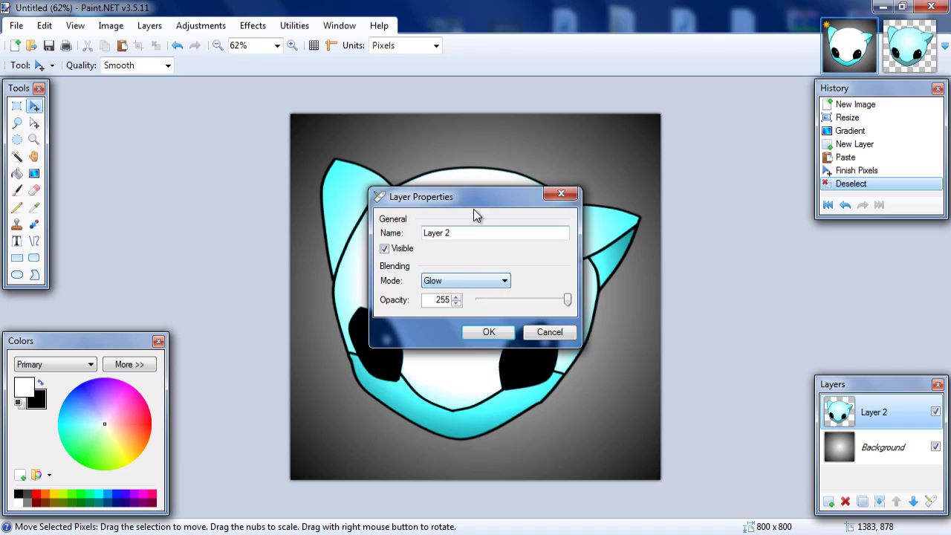
{"action": "left_click_drag", "start_coordinate": [474, 200], "coordinate": [722, 207]}
{"action": "left_click", "coordinate": [707, 291]}
{"action": "left_click", "coordinate": [716, 359]}
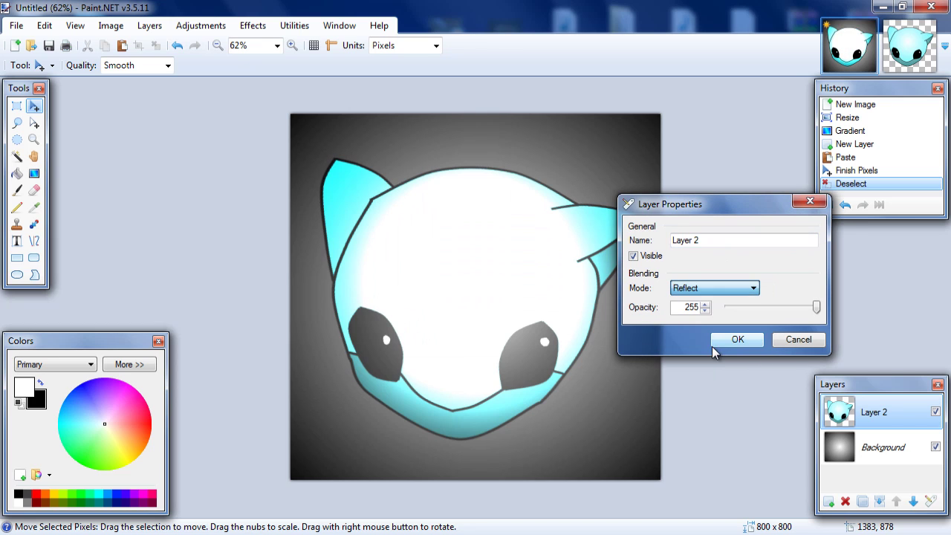
{"action": "left_click", "coordinate": [792, 343]}
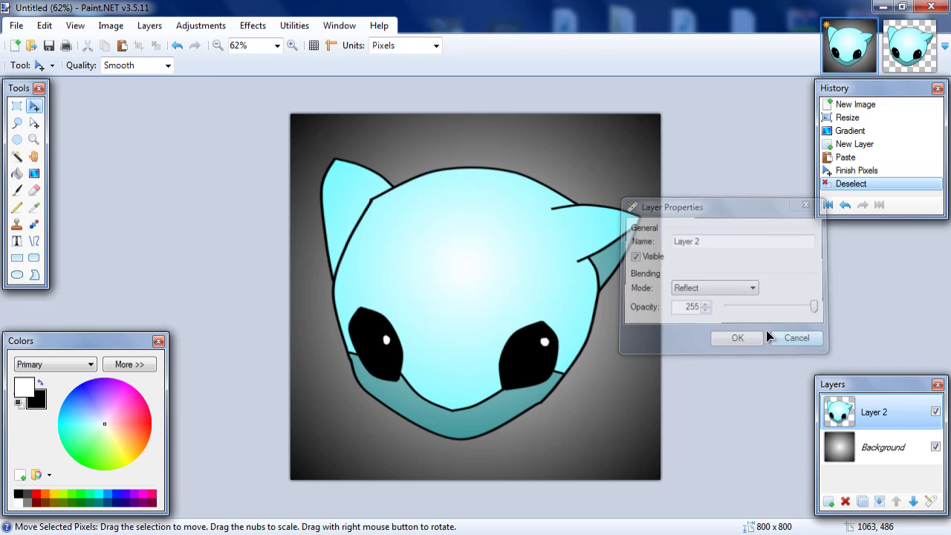
Step: Apply Photo > Soften Portrait with softness 8, lighting -17 and warmth 15 to the mascot
{"action": "left_click", "coordinate": [253, 26]}
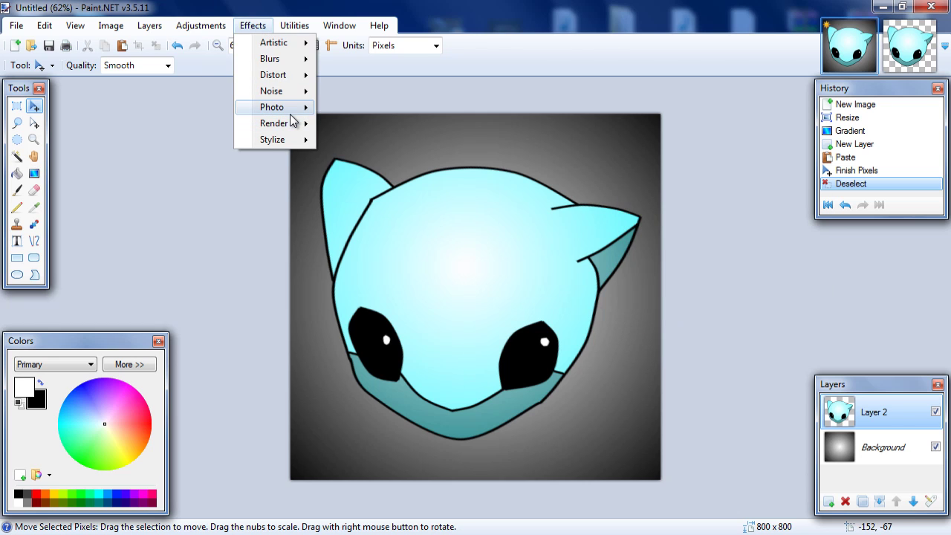
{"action": "mouse_move", "coordinate": [294, 110]}
{"action": "left_click", "coordinate": [366, 158]}
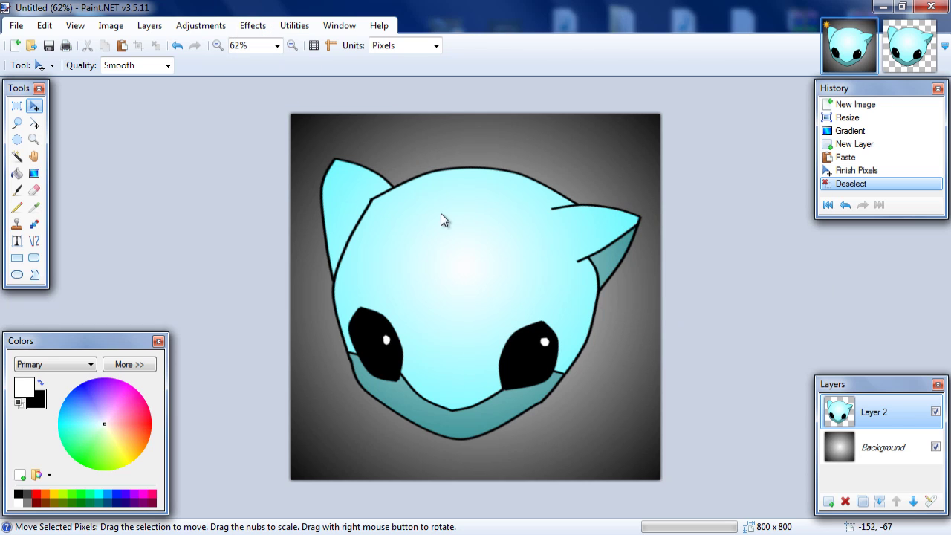
{"action": "left_click_drag", "start_coordinate": [515, 195], "coordinate": [804, 216]}
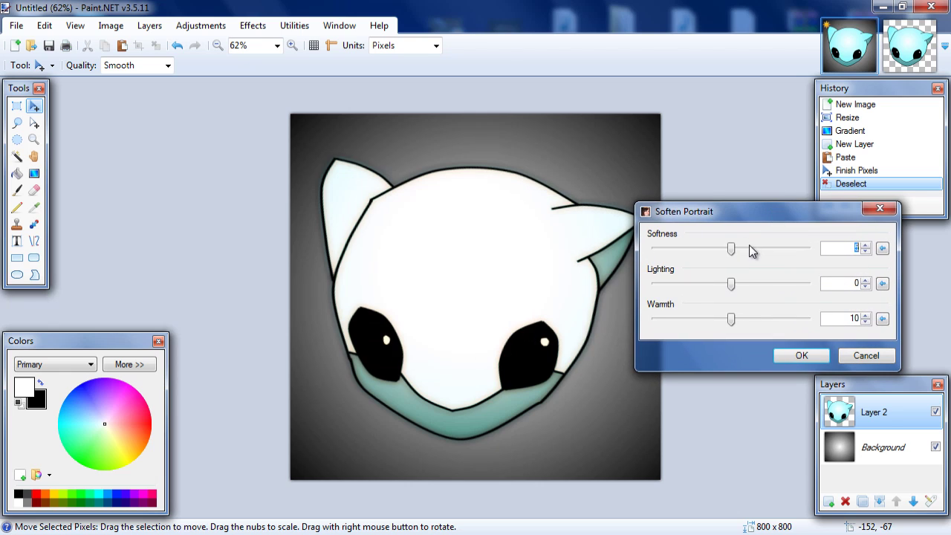
{"action": "left_click_drag", "start_coordinate": [733, 250], "coordinate": [778, 250]}
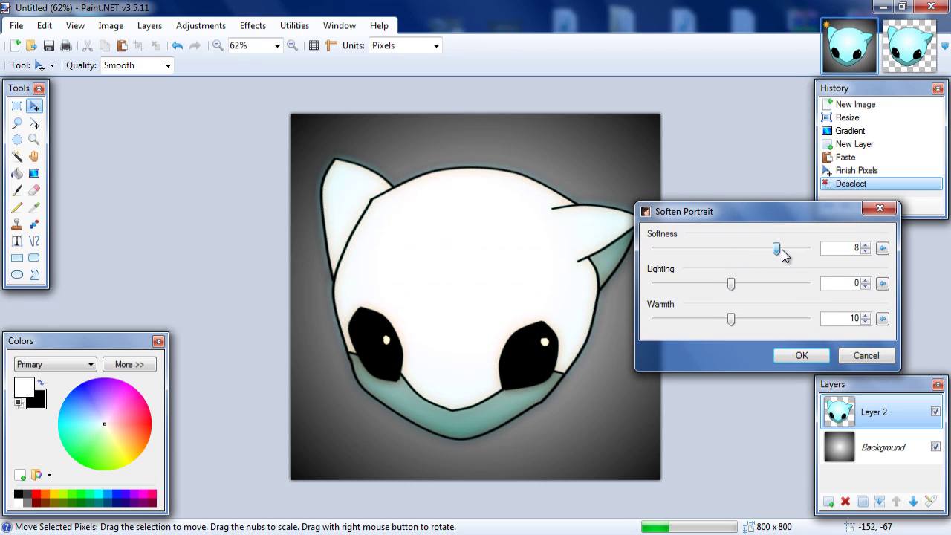
{"action": "left_click_drag", "start_coordinate": [735, 288], "coordinate": [672, 293]}
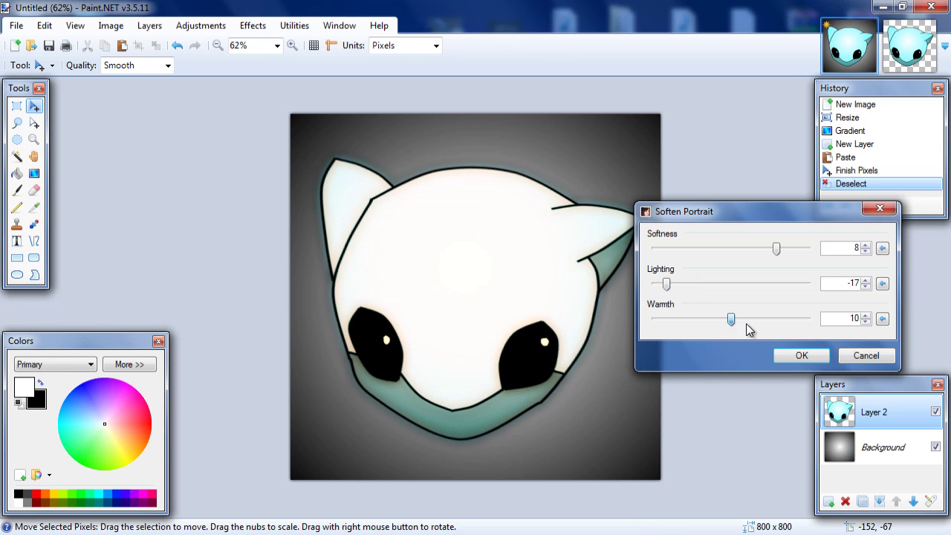
{"action": "left_click_drag", "start_coordinate": [731, 318], "coordinate": [771, 320]}
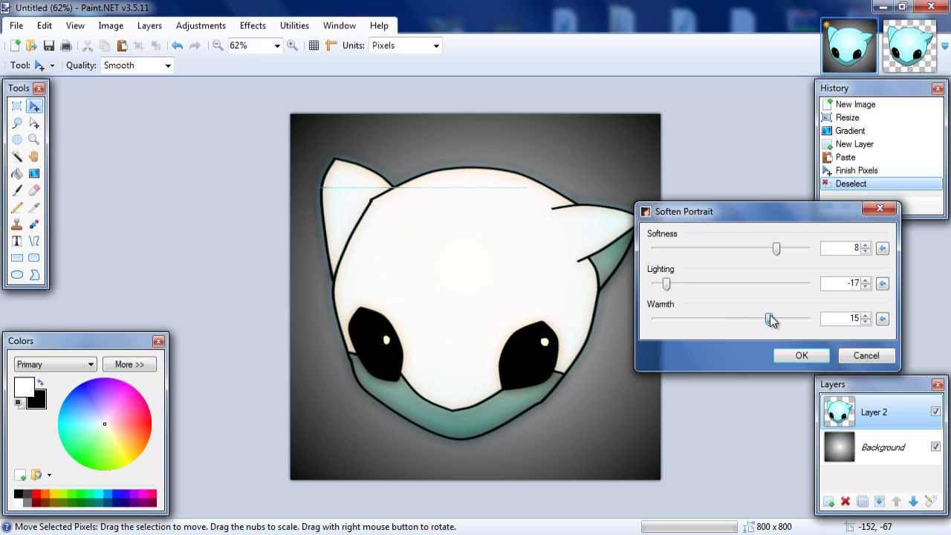
{"action": "left_click", "coordinate": [827, 356]}
{"action": "scroll", "coordinate": [640, 285], "scroll_direction": "down", "scroll_amount": 1, "text": "ctrl"}
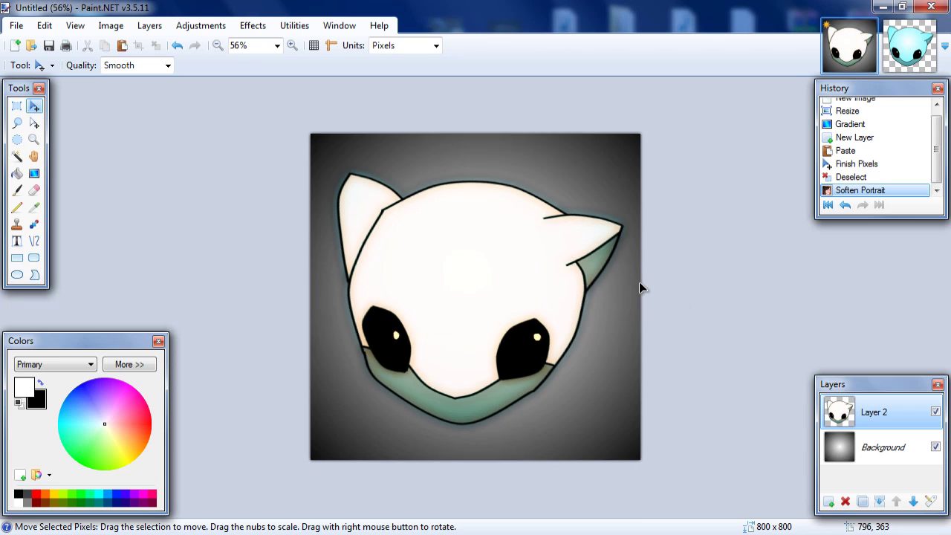
{"action": "scroll", "coordinate": [640, 283], "scroll_direction": "up", "scroll_amount": 1, "text": "ctrl"}
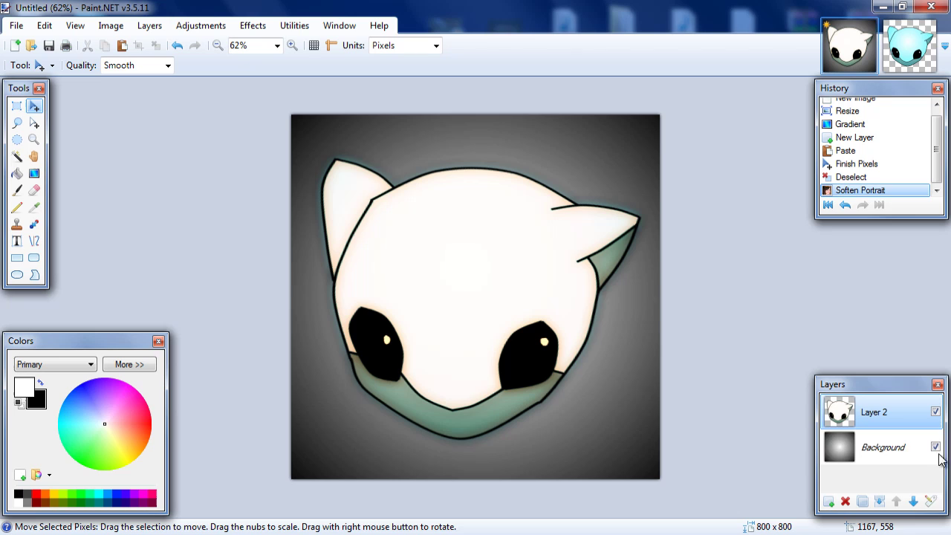
Step: Add an empty Layer 3 above the mascot and place a text start point
{"action": "left_click", "coordinate": [829, 502]}
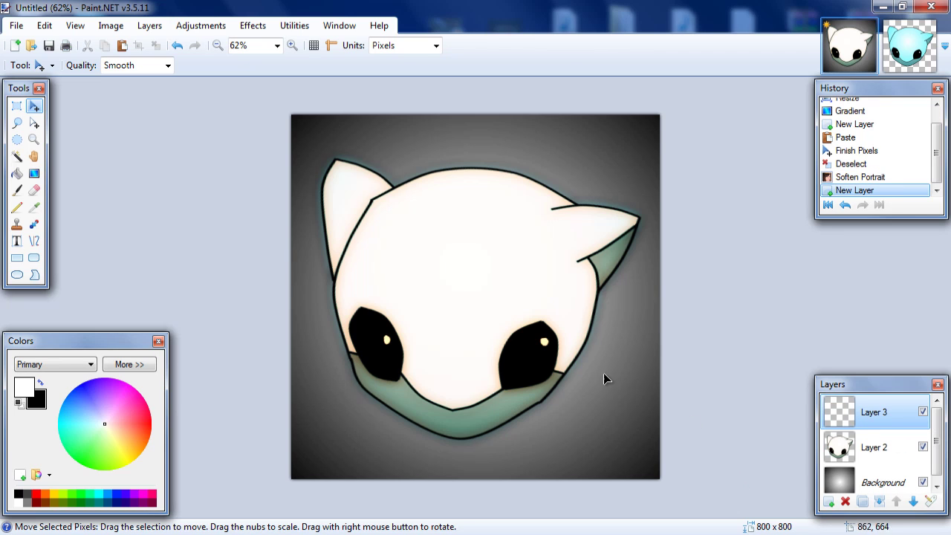
{"action": "key", "text": "t"}
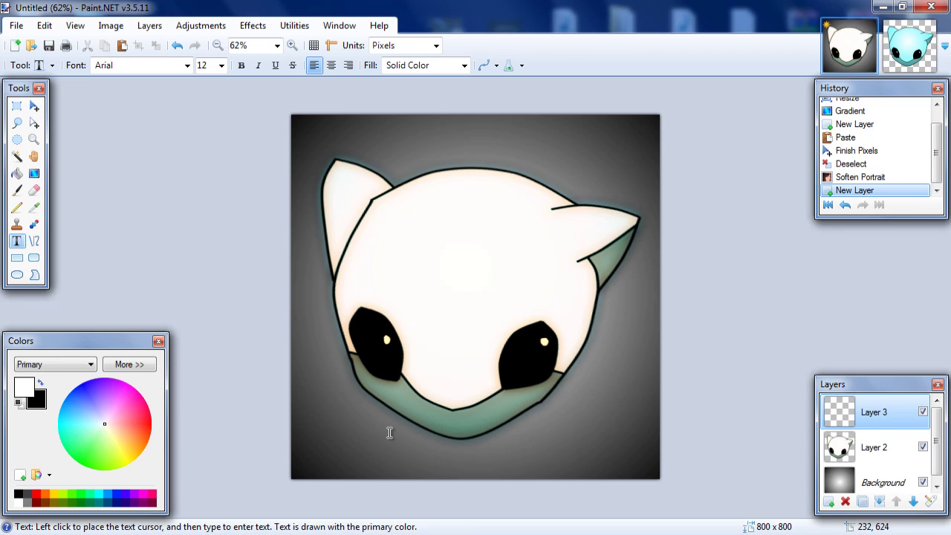
{"action": "left_click", "coordinate": [340, 414]}
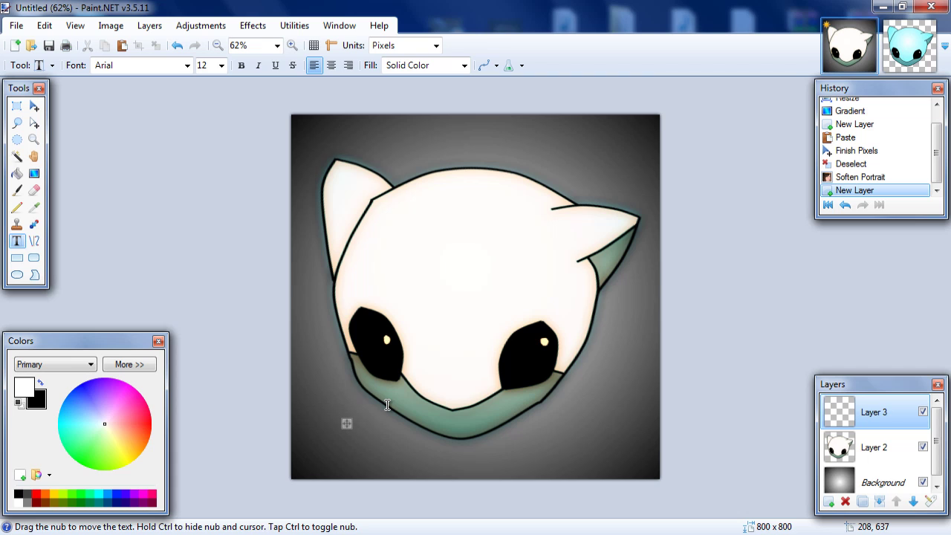
Step: Move the mascot layer's pixels up about 38 px, then nudge them into final position
{"action": "left_click", "coordinate": [874, 448]}
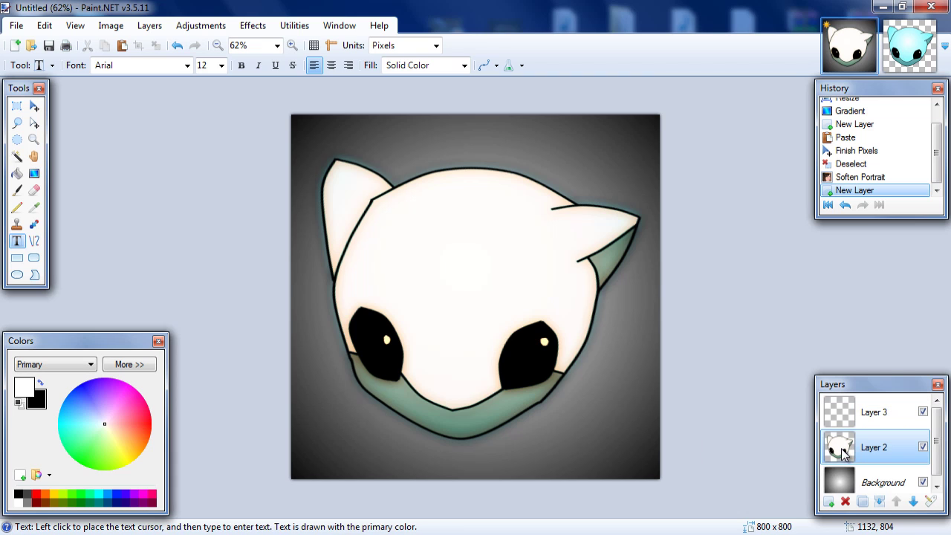
{"action": "key", "text": "m"}
{"action": "key", "text": "ctrl+a"}
{"action": "left_click_drag", "start_coordinate": [522, 315], "coordinate": [524, 287]}
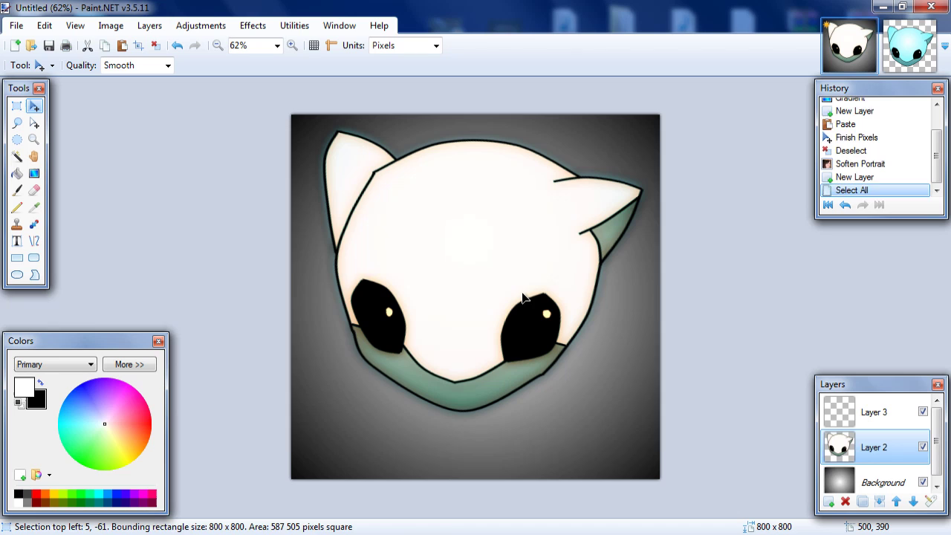
{"action": "key", "text": "ctrl+d"}
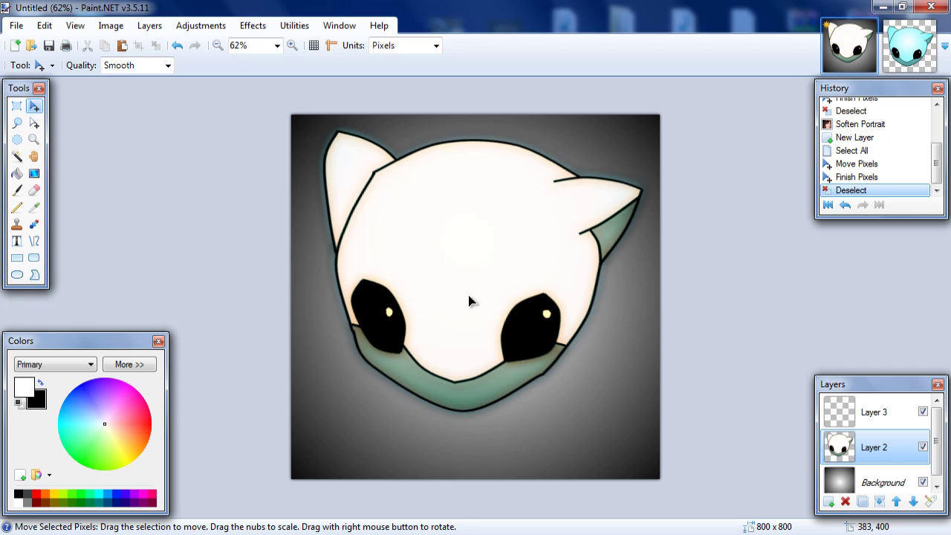
{"action": "key", "text": "ctrl+a"}
{"action": "mouse_move", "coordinate": [469, 301]}
{"action": "left_mouse_down"}
{"action": "mouse_move", "coordinate": [490, 310]}
{"action": "mouse_move", "coordinate": [478, 287]}
{"action": "mouse_move", "coordinate": [470, 297]}
{"action": "mouse_move", "coordinate": [483, 281]}
{"action": "left_mouse_up"}
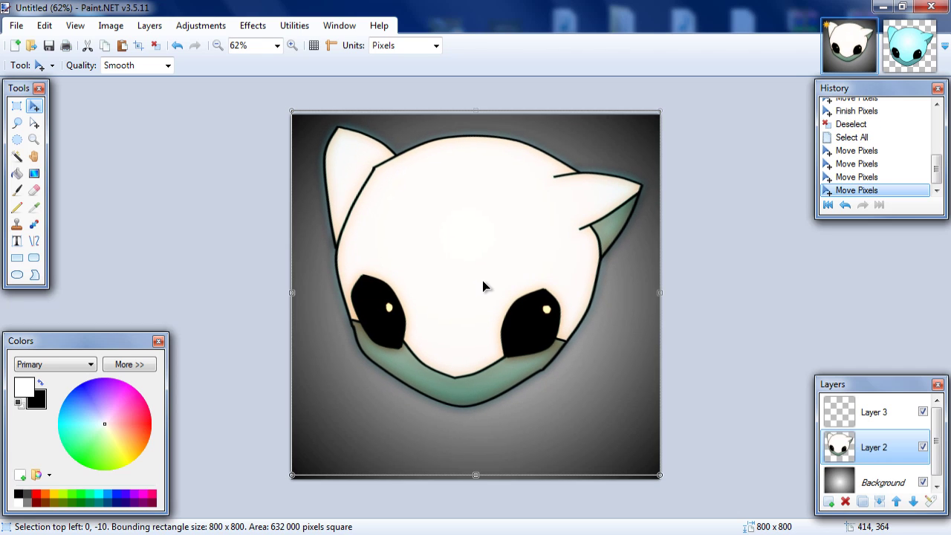
{"action": "key", "text": "ctrl+d"}
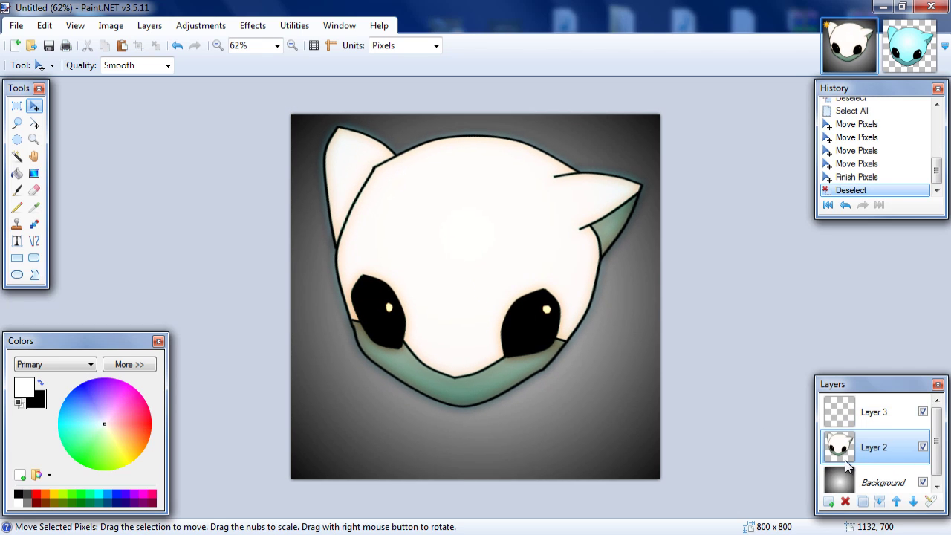
{"action": "left_click", "coordinate": [871, 415]}
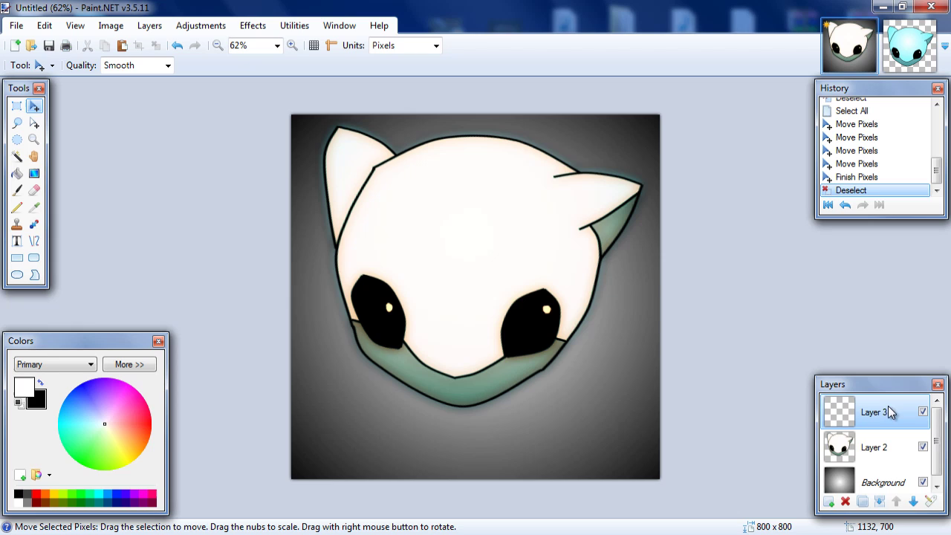
Step: Delete Layer 3, add a fresh empty layer, and place a text insertion point at the lower left
{"action": "left_click", "coordinate": [846, 503]}
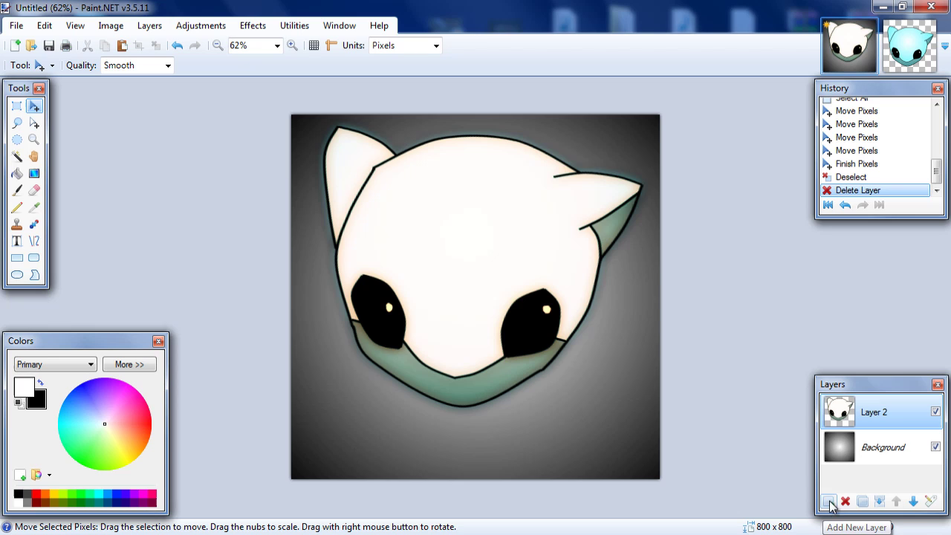
{"action": "left_click", "coordinate": [829, 504]}
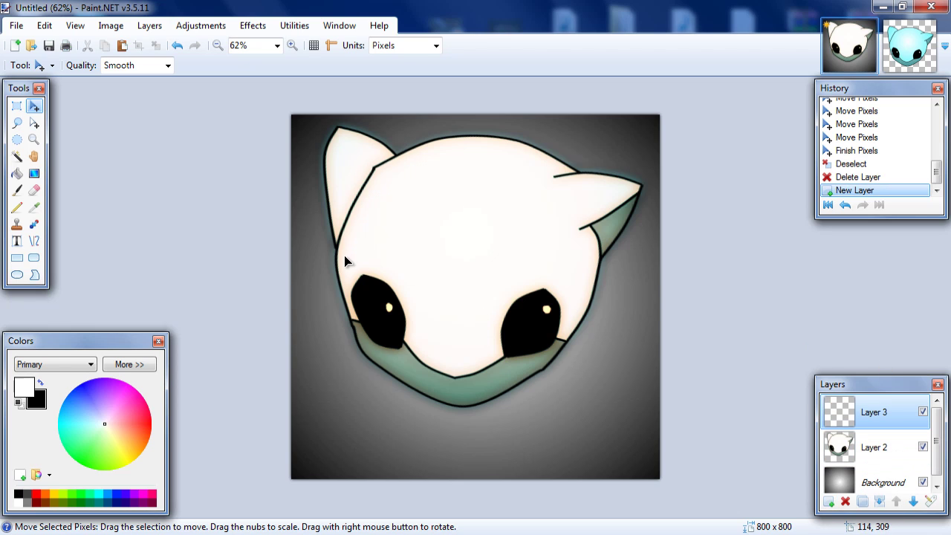
{"action": "key", "text": "t"}
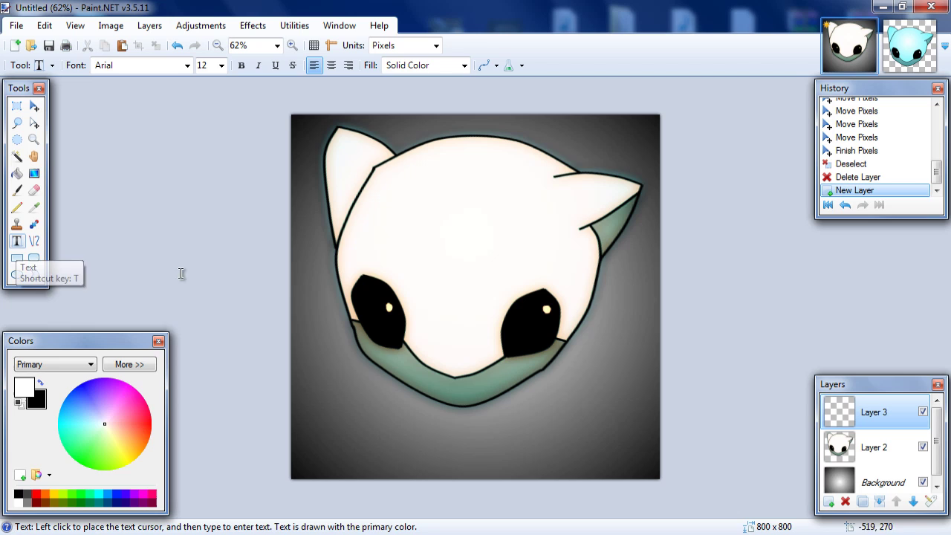
{"action": "left_click", "coordinate": [345, 433]}
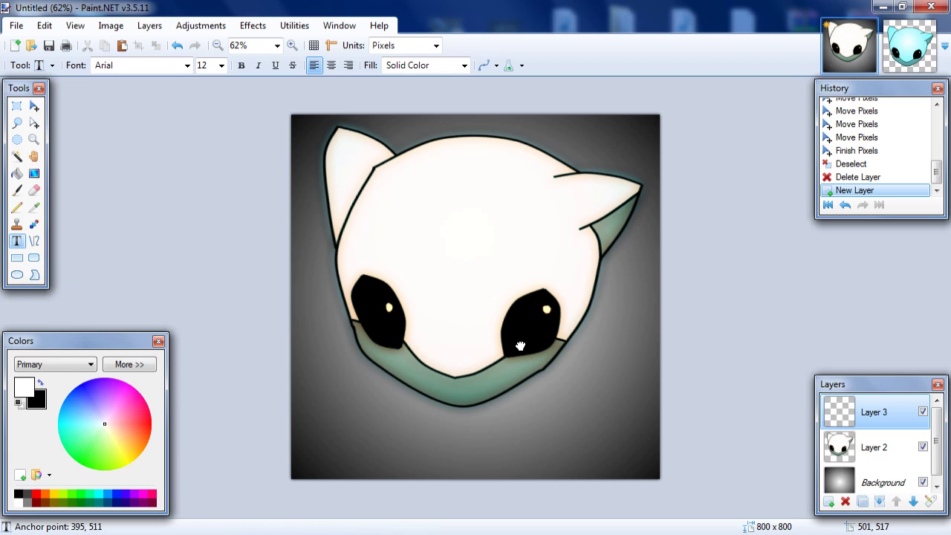
{"action": "left_click_drag", "start_coordinate": [404, 424], "coordinate": [357, 427]}
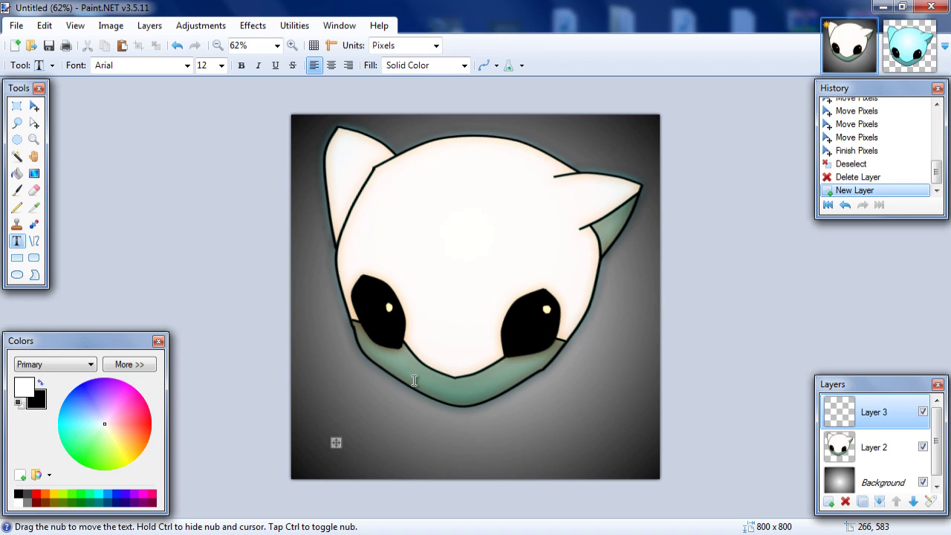
Step: Type 'BlueLizard', raise its font size to 108, and shift it slightly left
{"action": "type", "text": "B"}
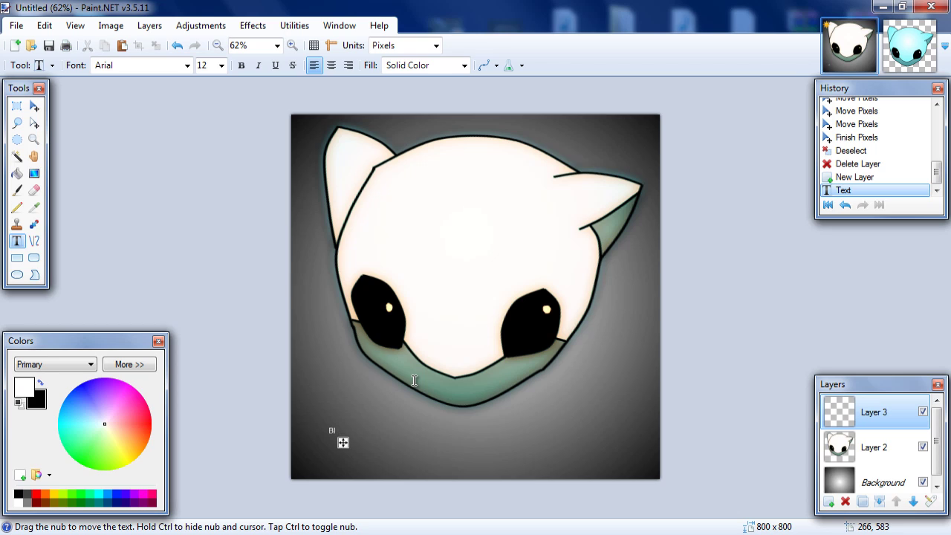
{"action": "type", "text": "lueLizard"}
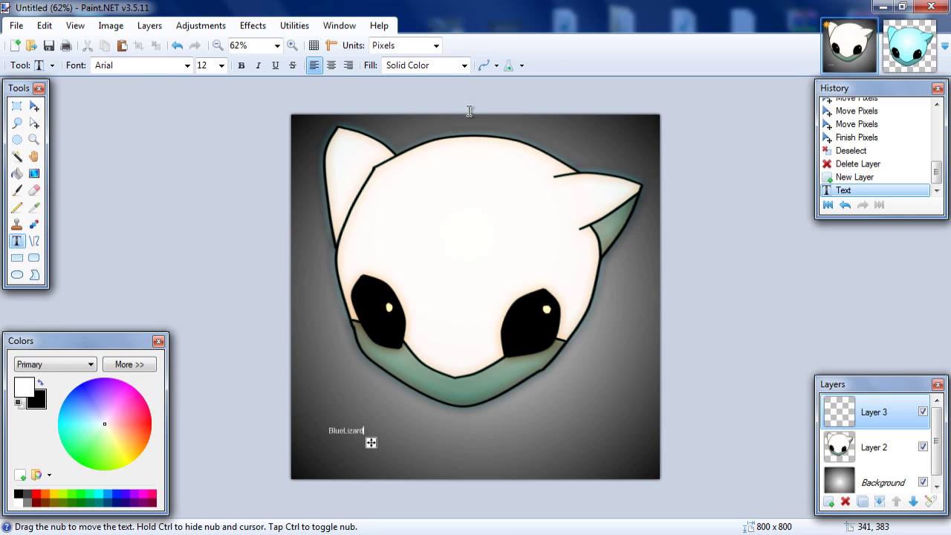
{"action": "double_click", "coordinate": [211, 65]}
{"action": "type", "text": "9"}
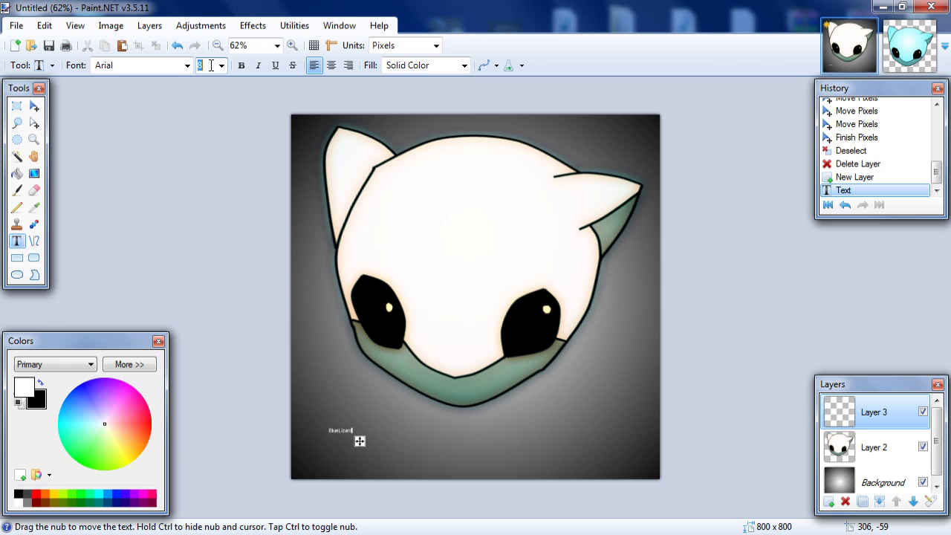
{"action": "scroll", "coordinate": [211, 65], "scroll_direction": "down", "scroll_amount": 14}
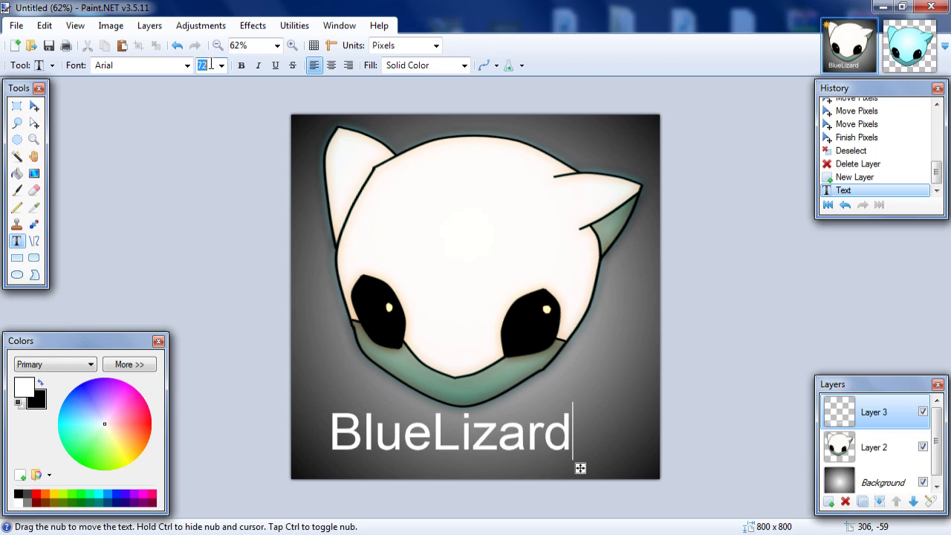
{"action": "scroll", "coordinate": [211, 65], "scroll_direction": "down", "scroll_amount": 3}
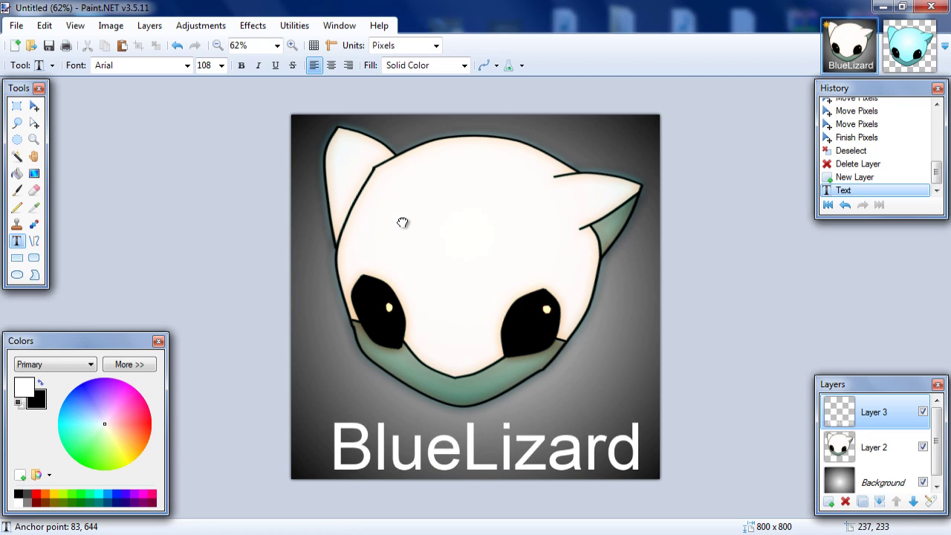
{"action": "left_click_drag", "start_coordinate": [402, 223], "coordinate": [393, 220]}
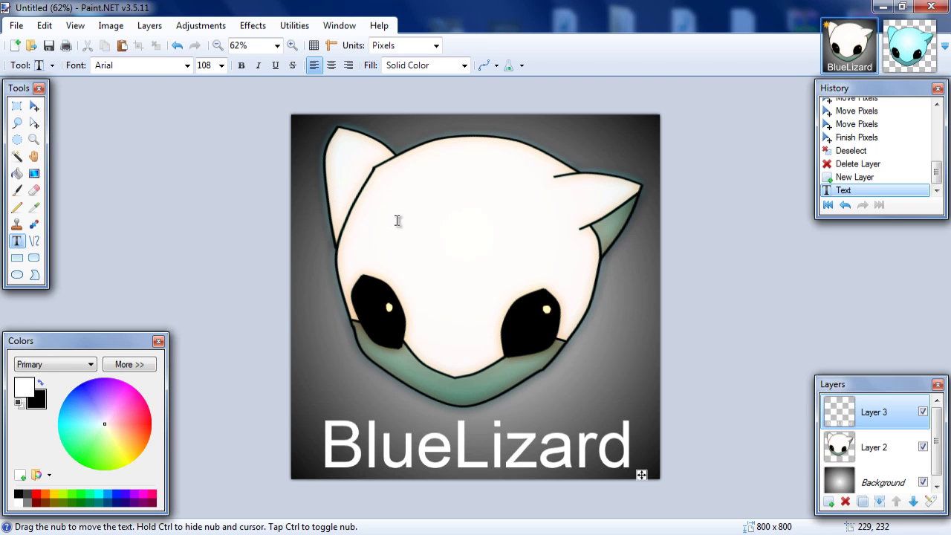
Step: Set the title font to SF Comic Script Extended at size 84 and slide it right
{"action": "left_click", "coordinate": [162, 67]}
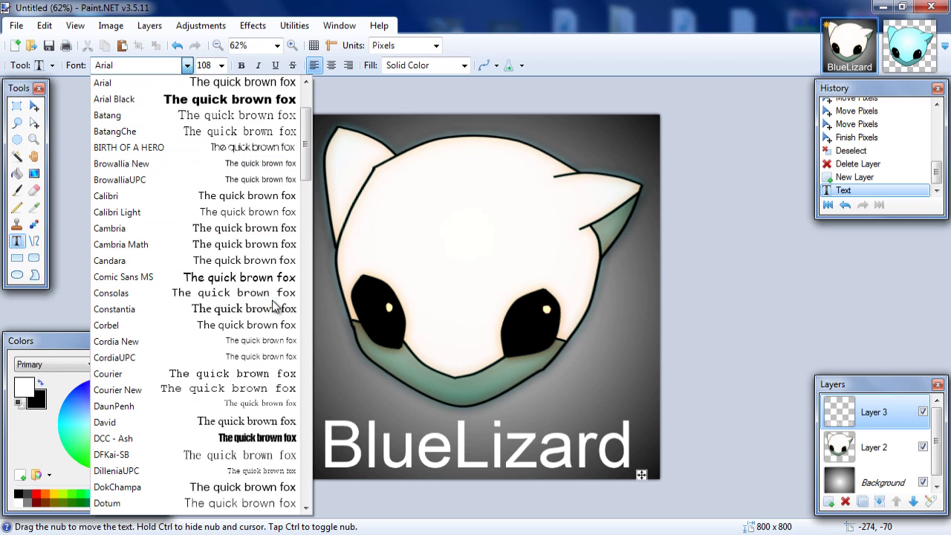
{"action": "scroll", "coordinate": [278, 304], "scroll_direction": "down", "scroll_amount": 10}
{"action": "scroll", "coordinate": [308, 381], "scroll_direction": "down", "scroll_amount": 15}
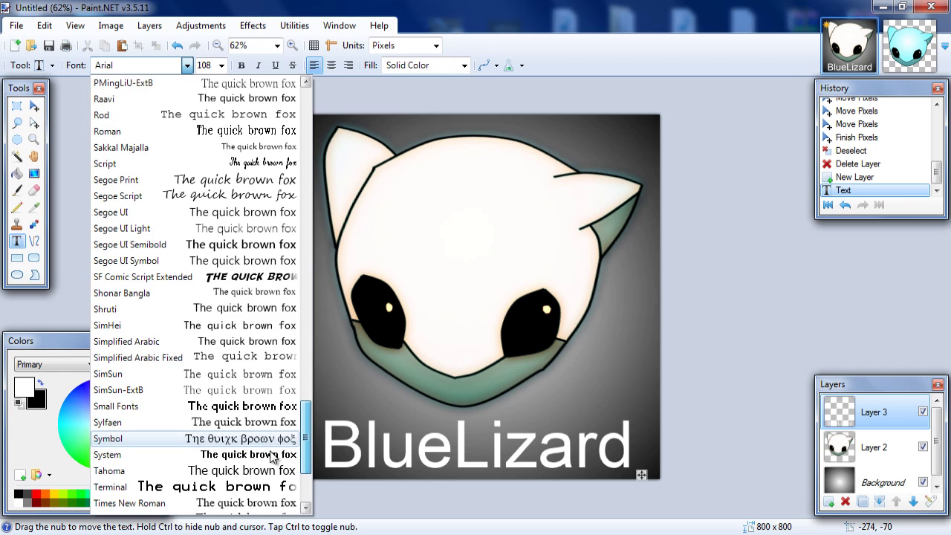
{"action": "left_click", "coordinate": [253, 281]}
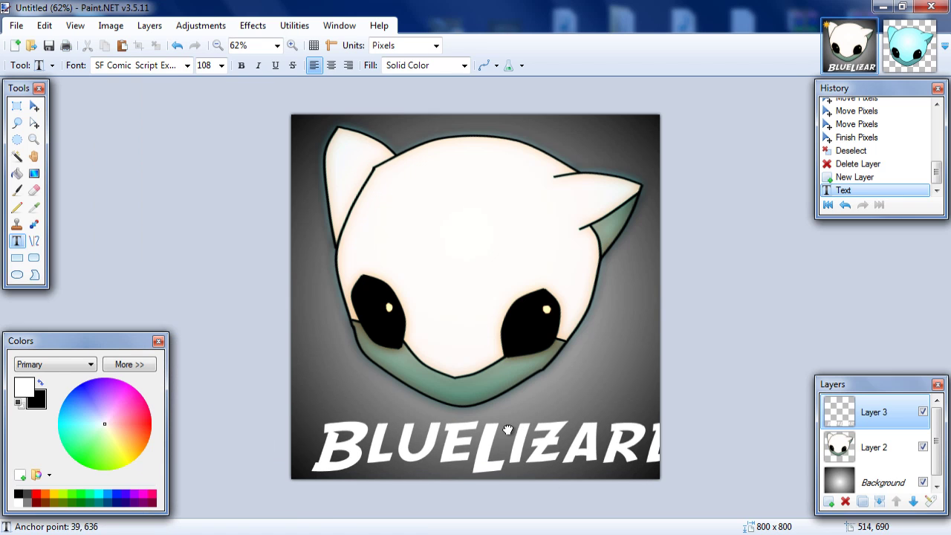
{"action": "left_click", "coordinate": [222, 66]}
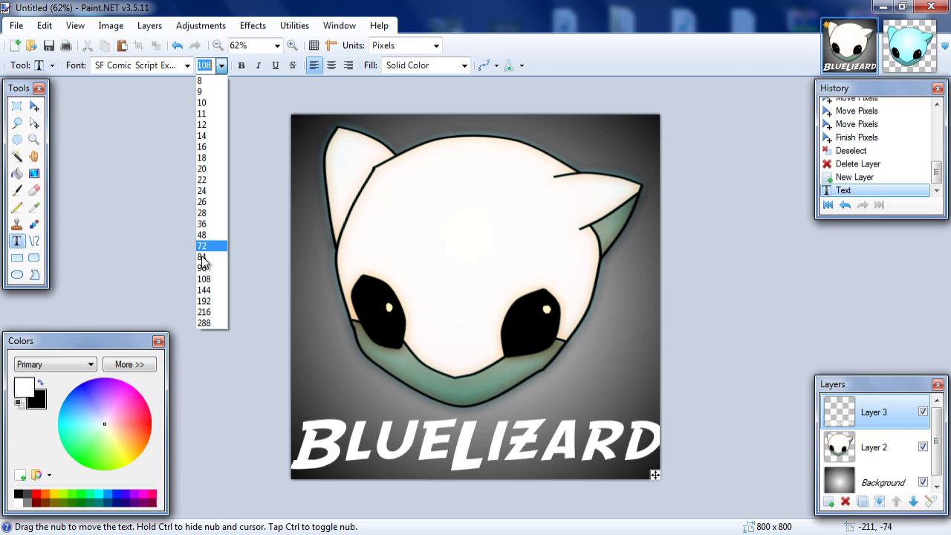
{"action": "left_click", "coordinate": [210, 246]}
{"action": "left_click_drag", "start_coordinate": [411, 249], "coordinate": [441, 246]}
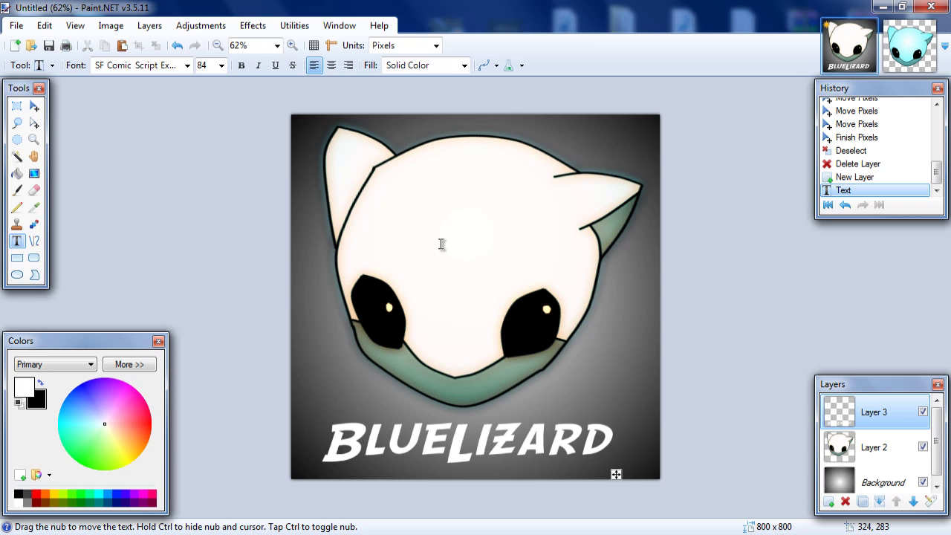
{"action": "left_click_drag", "start_coordinate": [441, 244], "coordinate": [464, 263]}
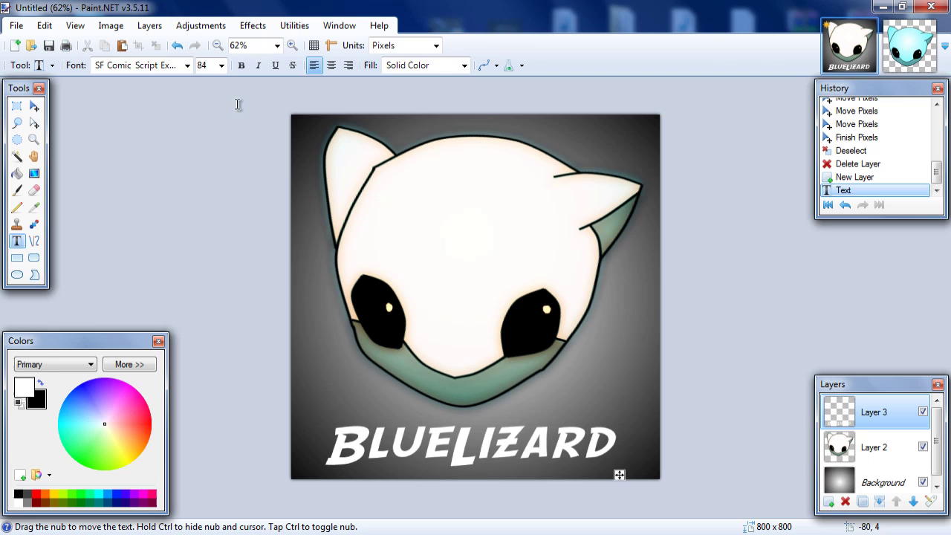
Step: Enlarge the title to size 96, shift it slightly left, and commit the text
{"action": "left_click", "coordinate": [221, 65]}
{"action": "left_click", "coordinate": [215, 268]}
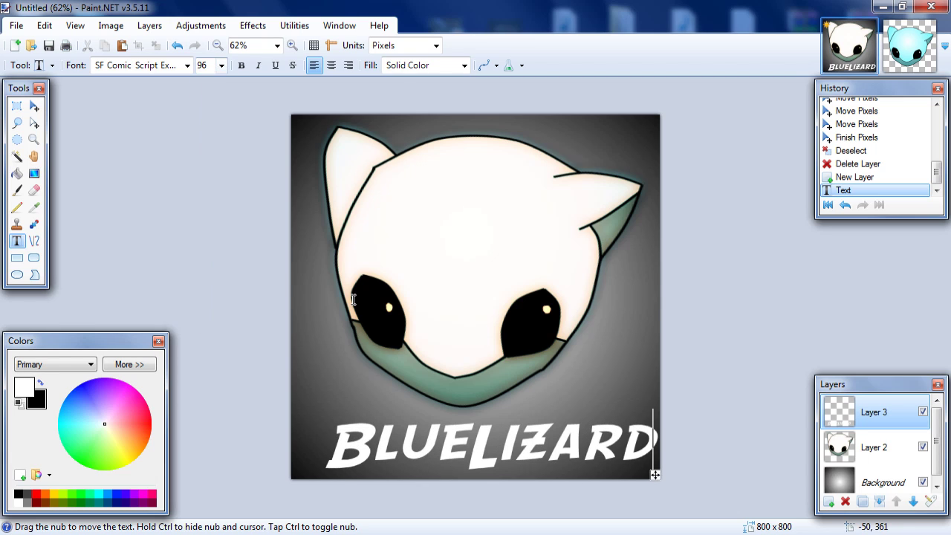
{"action": "left_click_drag", "start_coordinate": [385, 299], "coordinate": [367, 302]}
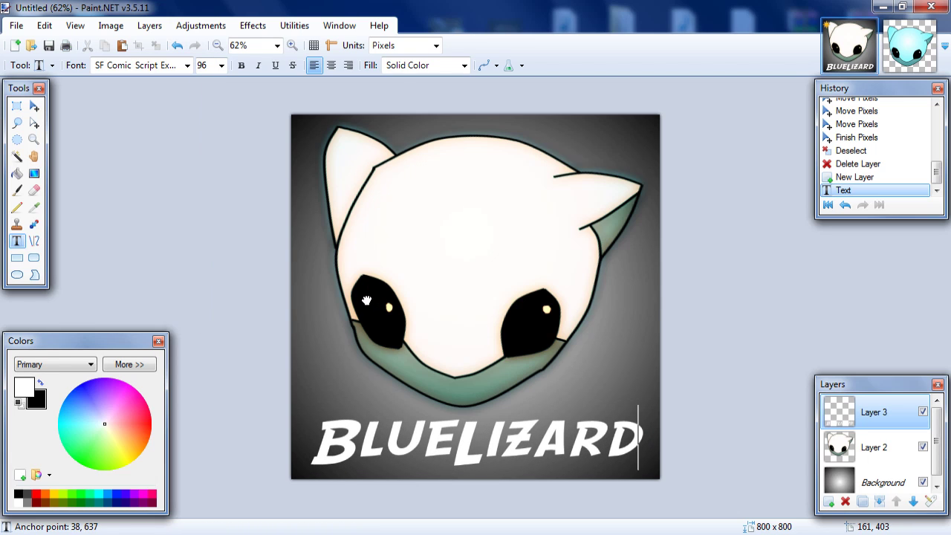
{"action": "key", "text": "Escape"}
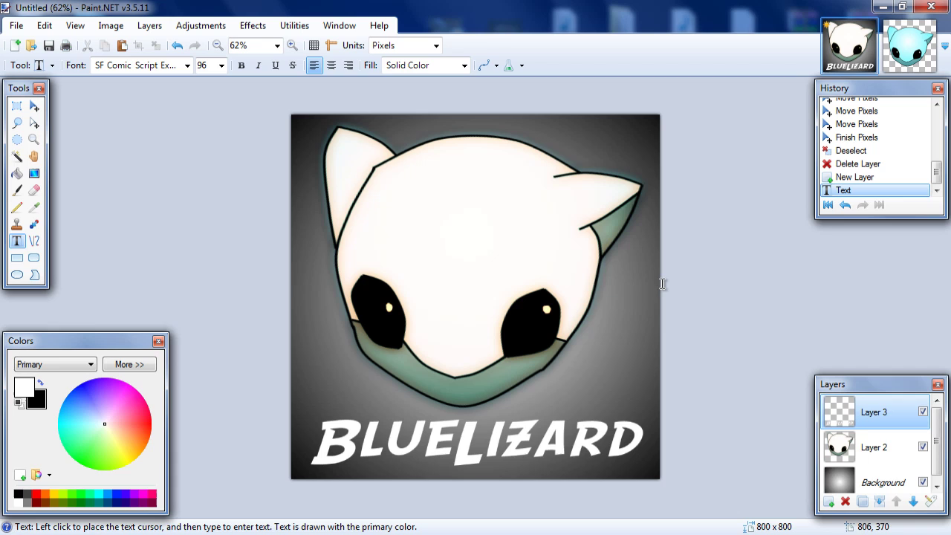
Step: Invert the title to black, duplicate the layer, and invert the top copy back to white
{"action": "left_click", "coordinate": [212, 25]}
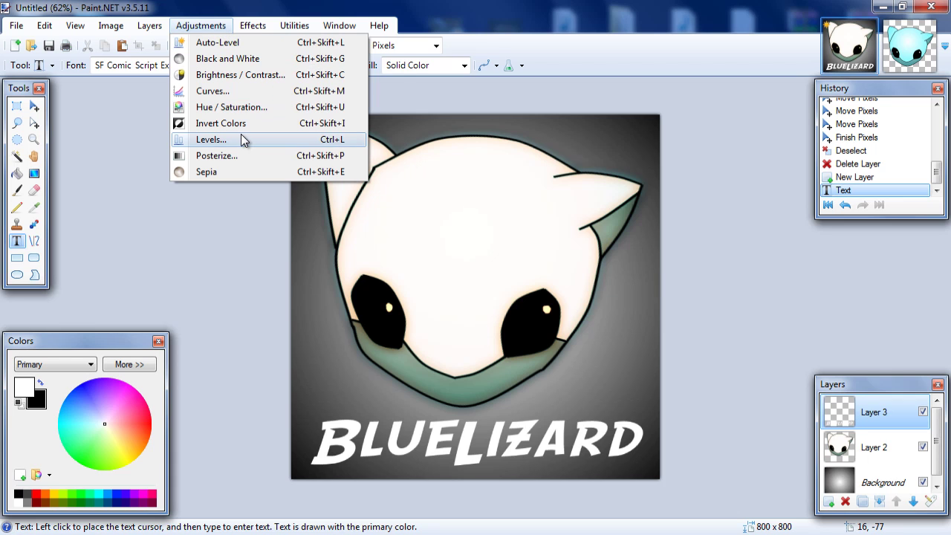
{"action": "left_click", "coordinate": [245, 140]}
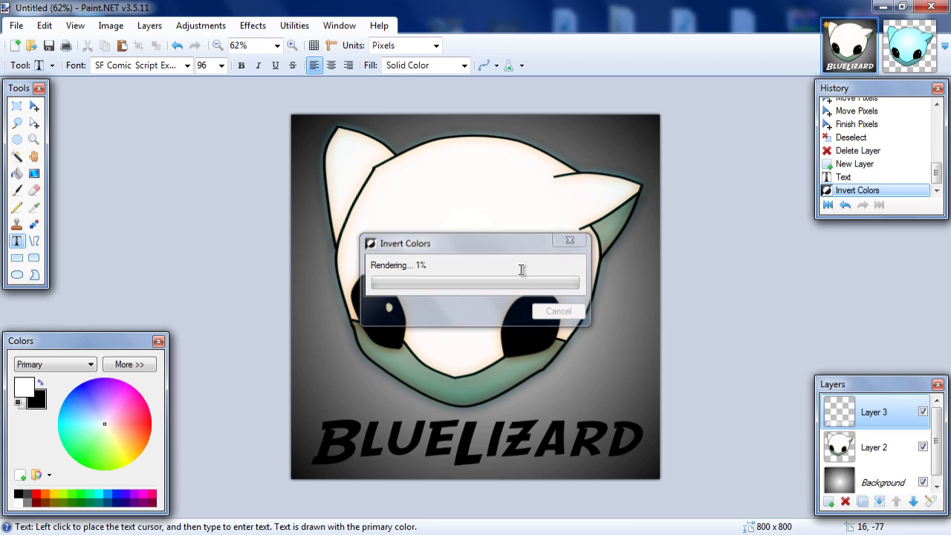
{"action": "left_click", "coordinate": [863, 503]}
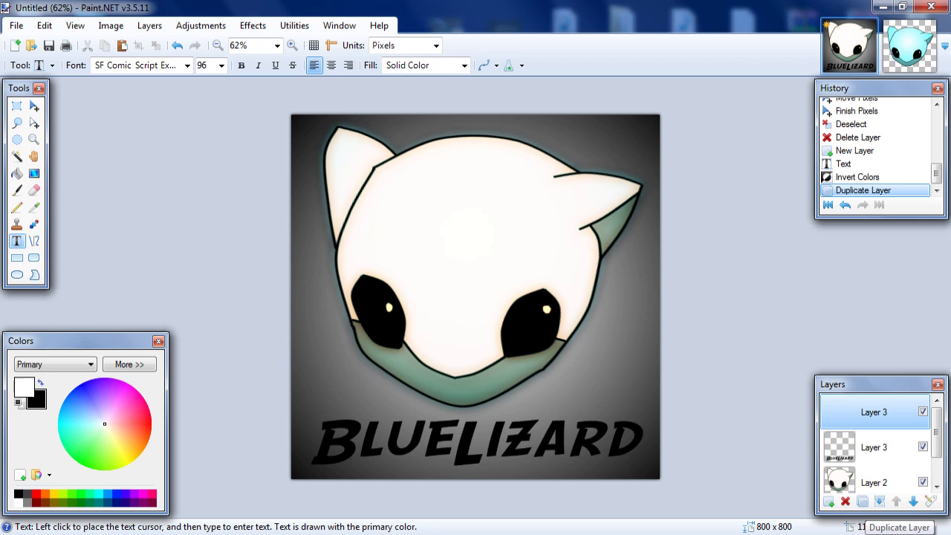
{"action": "left_click", "coordinate": [201, 26]}
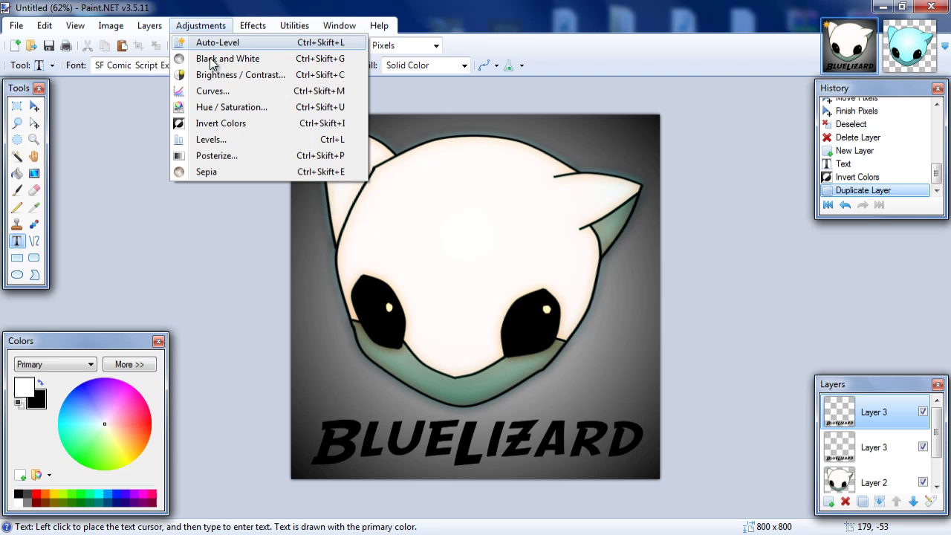
{"action": "left_click", "coordinate": [223, 122]}
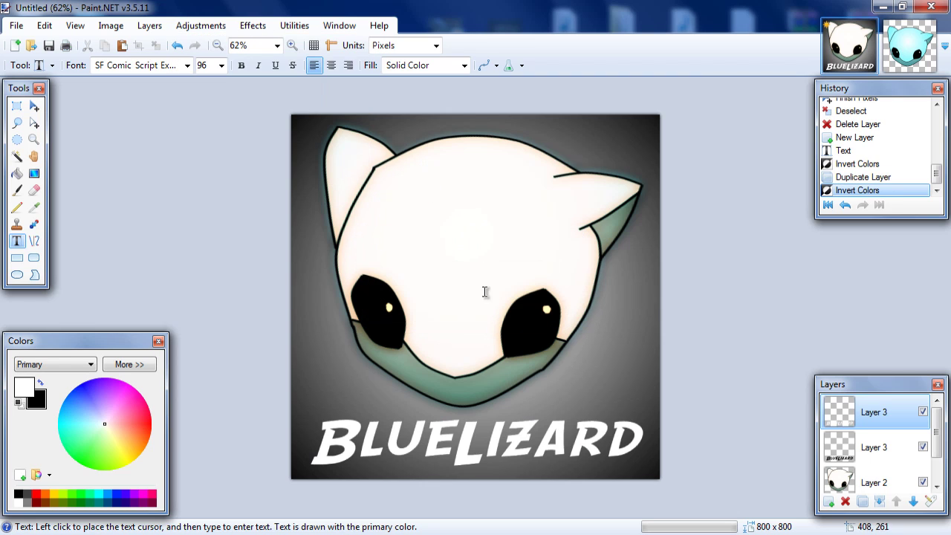
Step: Apply a Gaussian Blur of radius 8 to the lower black text copy
{"action": "left_click", "coordinate": [849, 444]}
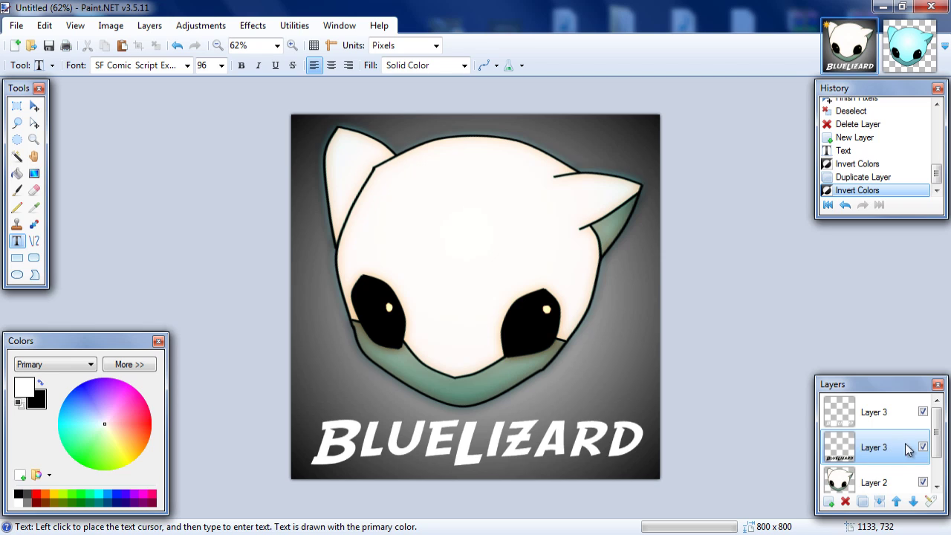
{"action": "left_click", "coordinate": [252, 26]}
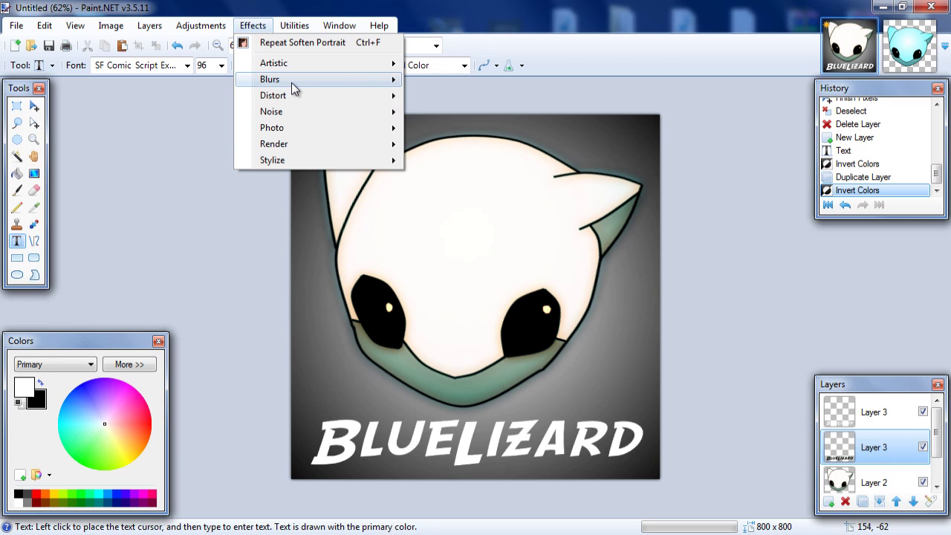
{"action": "mouse_move", "coordinate": [294, 89]}
{"action": "left_click", "coordinate": [439, 96]}
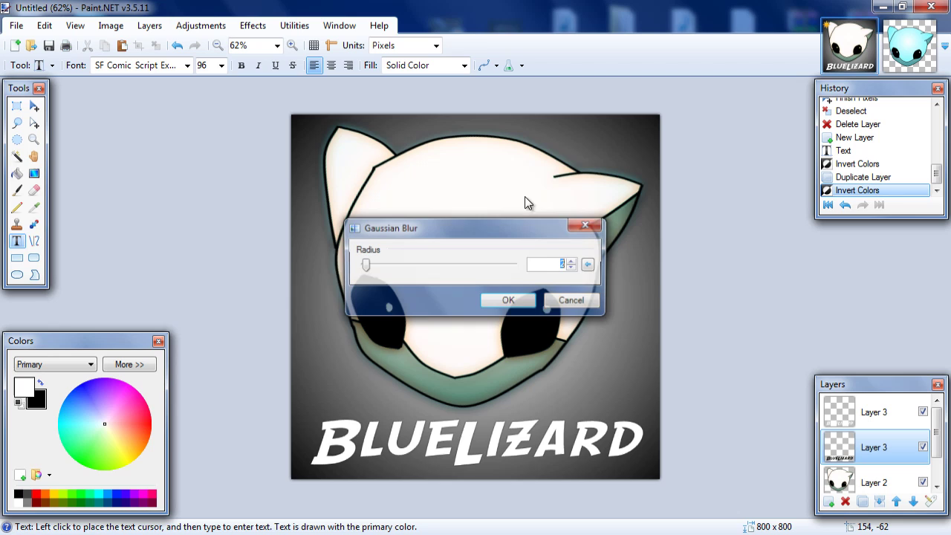
{"action": "left_click", "coordinate": [573, 261]}
{"action": "left_click", "coordinate": [573, 261]}
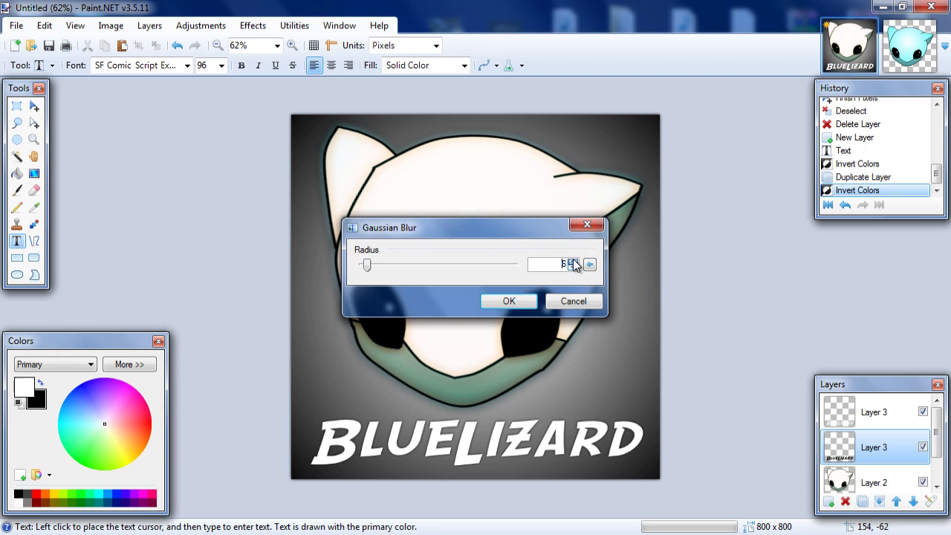
{"action": "left_click", "coordinate": [573, 262]}
{"action": "left_click", "coordinate": [573, 262]}
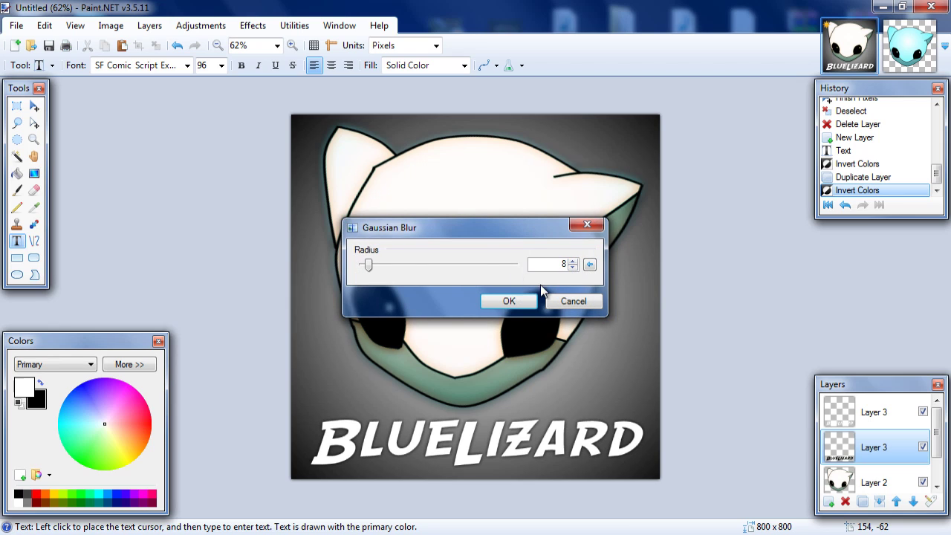
{"action": "left_click", "coordinate": [511, 301]}
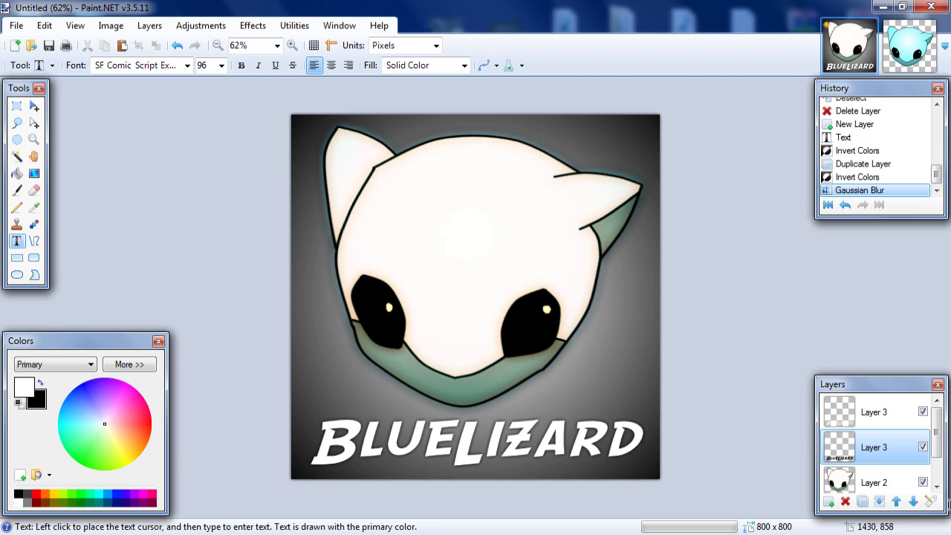
Step: Strengthen the blurred shadow by duplicating and merging it down twice
{"action": "left_click", "coordinate": [862, 502]}
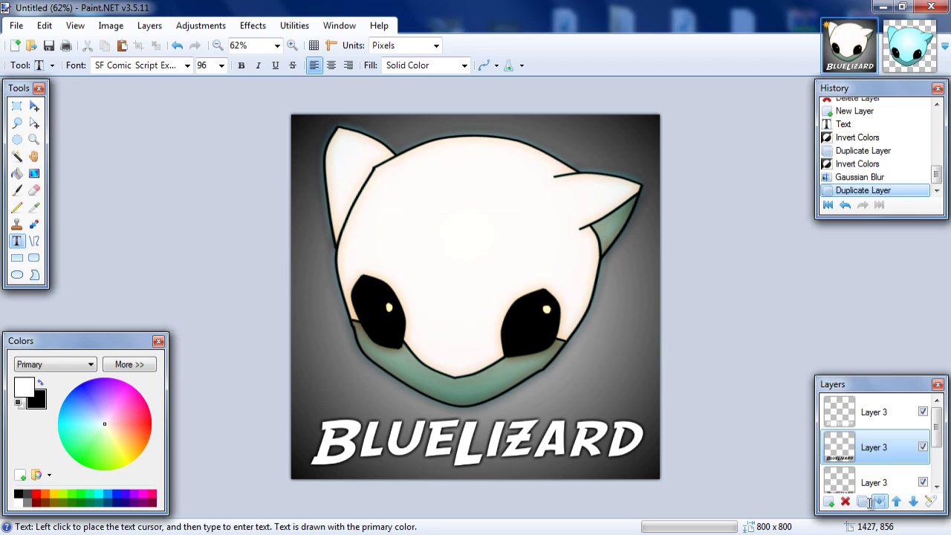
{"action": "left_click", "coordinate": [881, 503]}
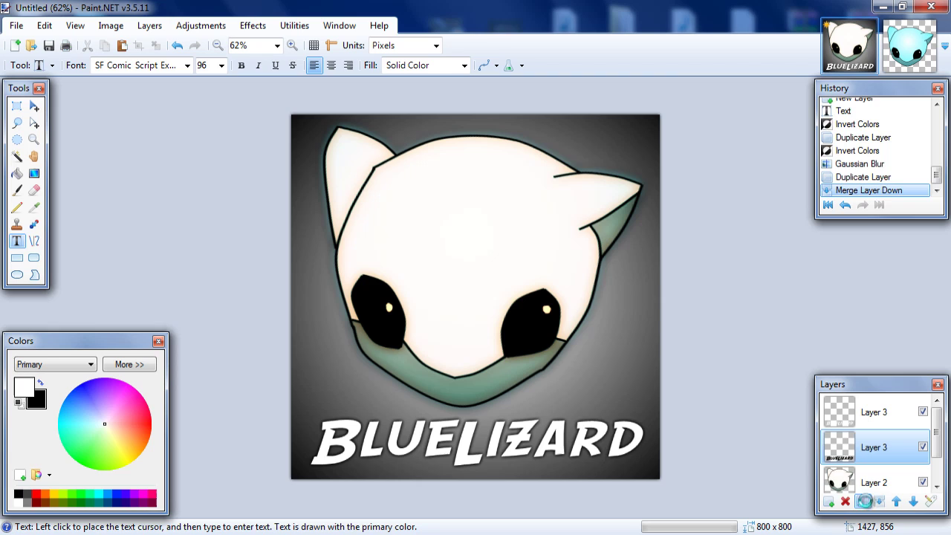
{"action": "left_click", "coordinate": [864, 502]}
{"action": "left_click", "coordinate": [880, 501]}
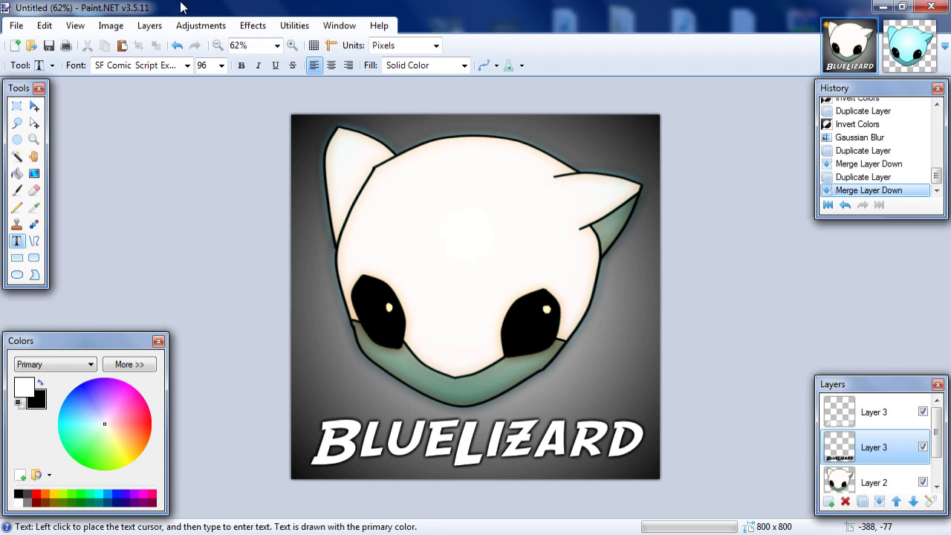
Step: In a Levels adjustment, set the input high and output high colours to blue
{"action": "left_click", "coordinate": [207, 26]}
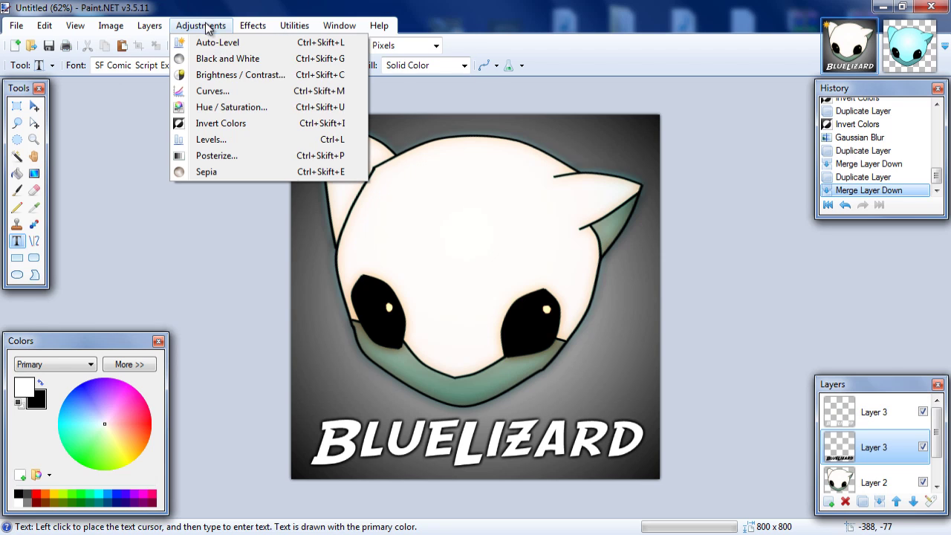
{"action": "left_click", "coordinate": [227, 140]}
{"action": "left_click_drag", "start_coordinate": [487, 188], "coordinate": [310, 182]}
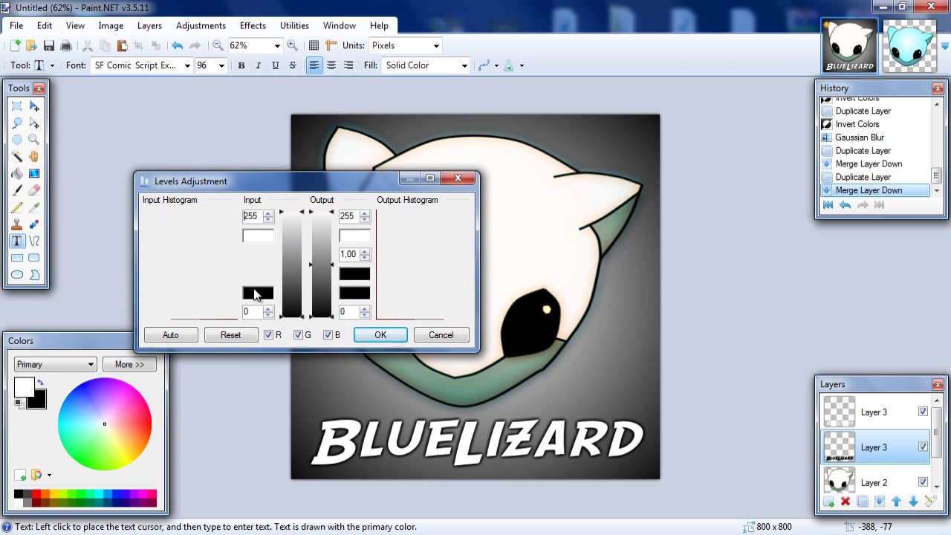
{"action": "left_click", "coordinate": [263, 237]}
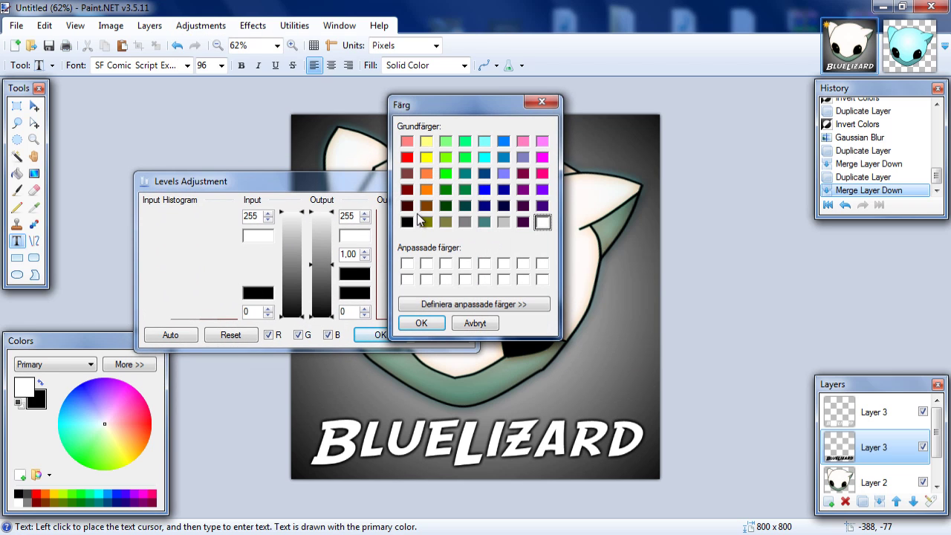
{"action": "left_click", "coordinate": [408, 158]}
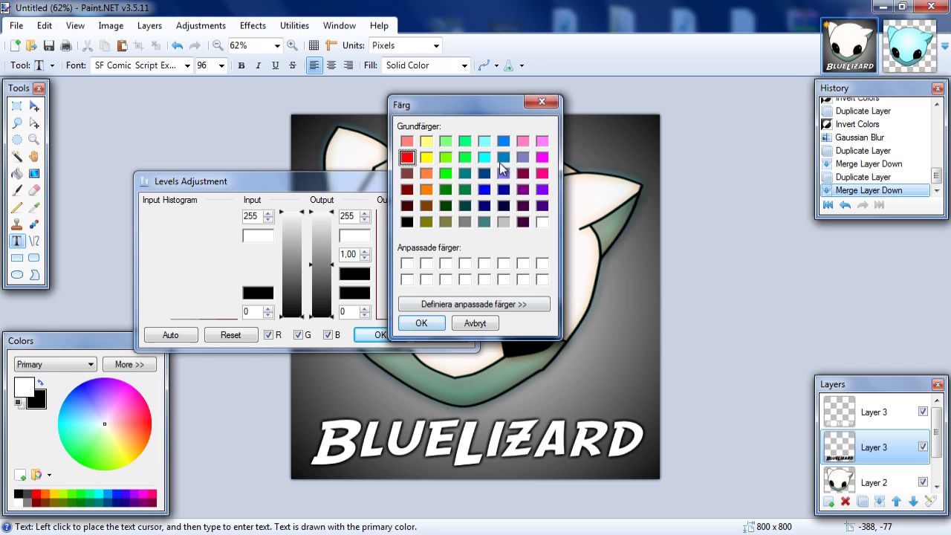
{"action": "left_click", "coordinate": [485, 191]}
{"action": "left_click", "coordinate": [416, 328]}
{"action": "left_click", "coordinate": [356, 239]}
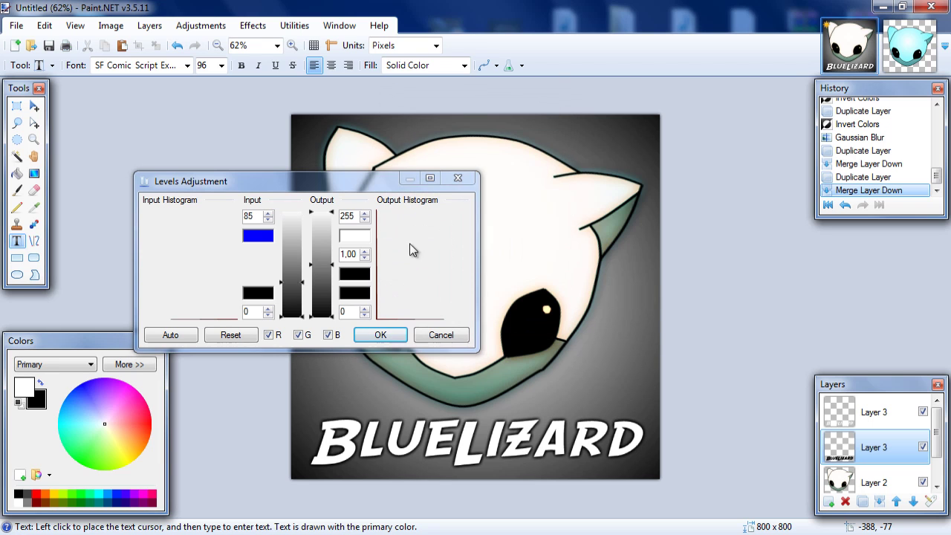
{"action": "left_click", "coordinate": [484, 190]}
{"action": "left_click", "coordinate": [422, 323]}
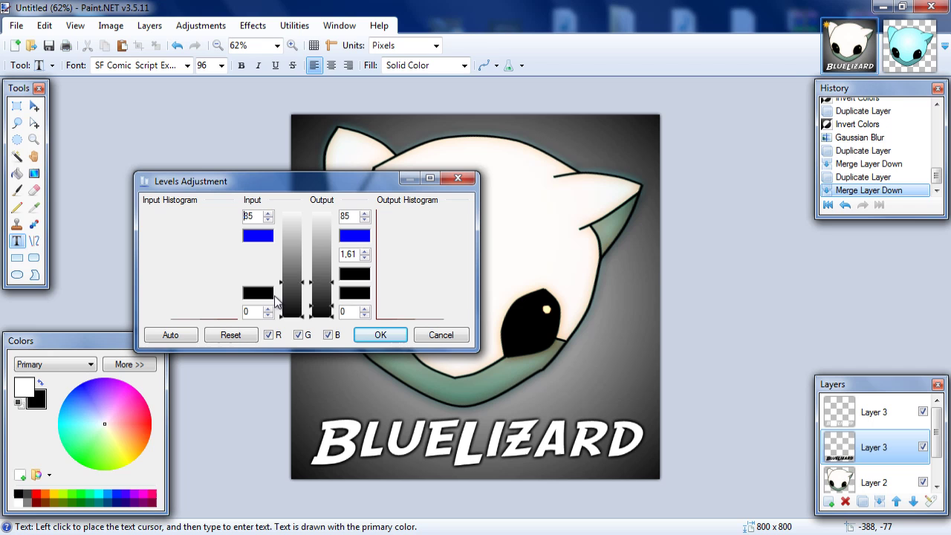
Step: Set the Levels input low and output low colours to blue as well
{"action": "left_click", "coordinate": [267, 296]}
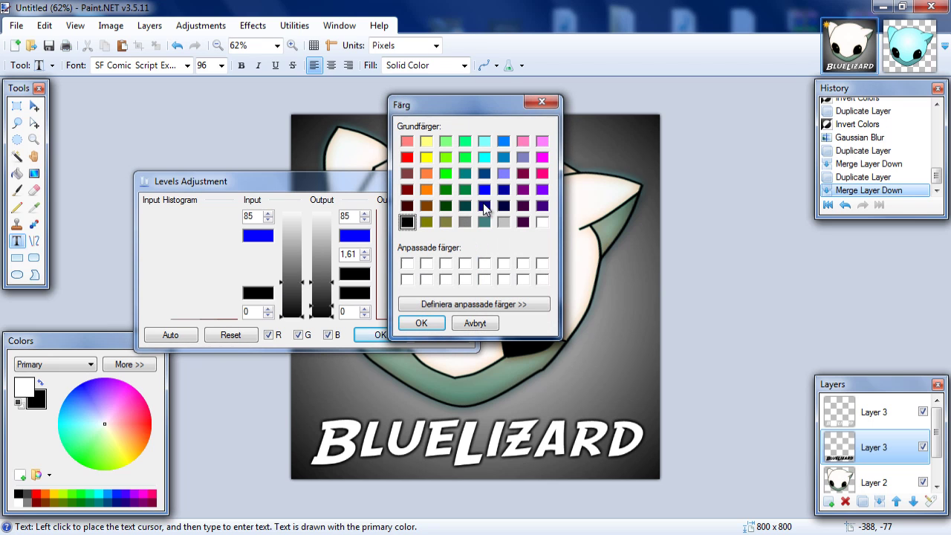
{"action": "left_click", "coordinate": [484, 190]}
{"action": "left_click", "coordinate": [422, 323]}
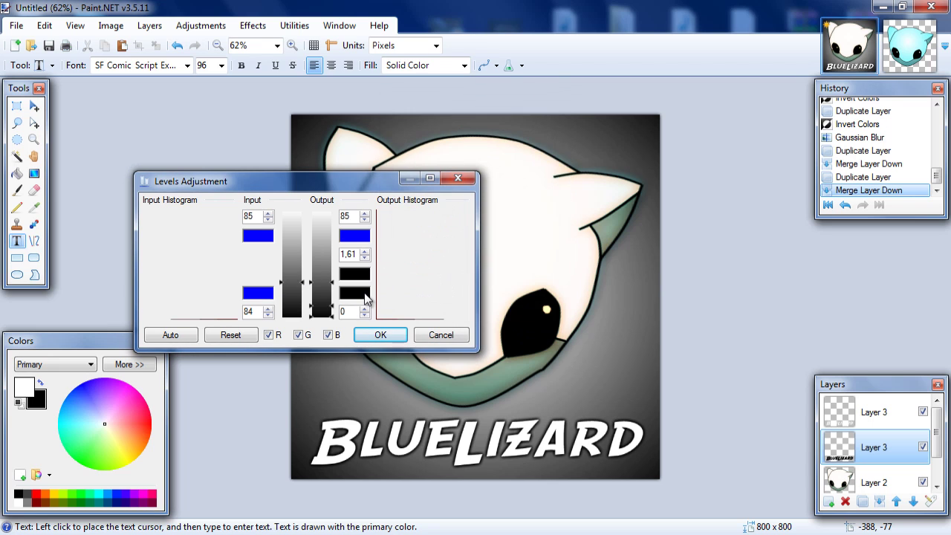
{"action": "left_click", "coordinate": [354, 293]}
{"action": "left_click", "coordinate": [484, 189]}
{"action": "left_click", "coordinate": [422, 323]}
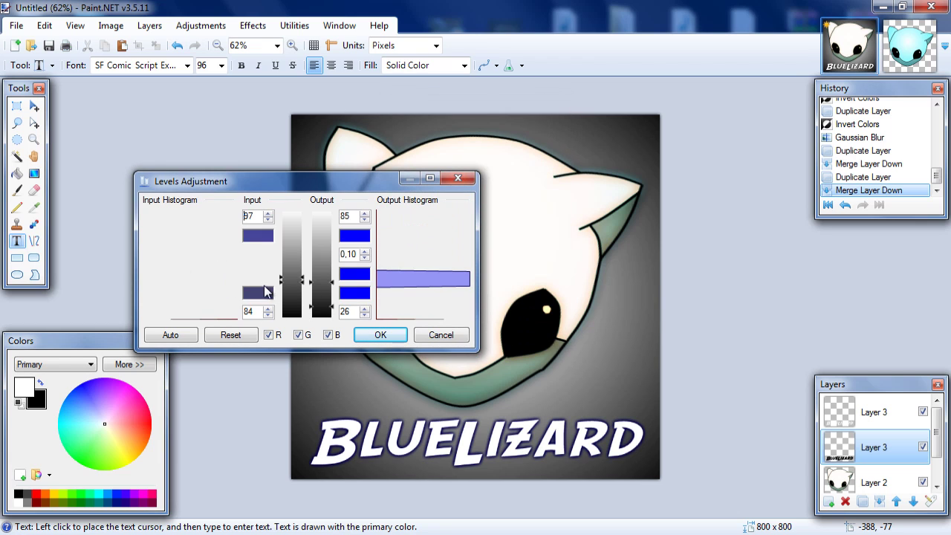
Step: Re-pick blue for the input low, output low and input high points, then apply Levels
{"action": "left_click", "coordinate": [263, 297]}
{"action": "left_click", "coordinate": [484, 189]}
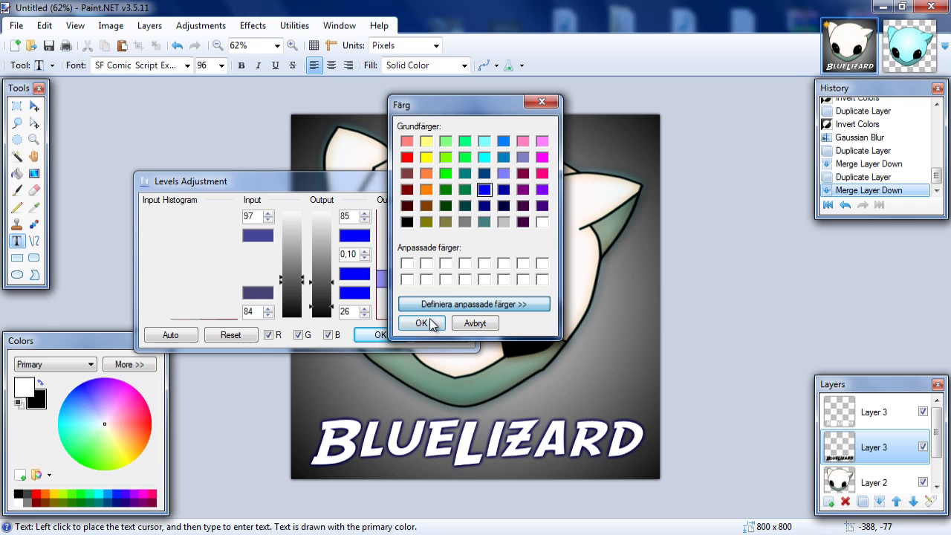
{"action": "left_click", "coordinate": [421, 323]}
{"action": "left_click", "coordinate": [354, 292]}
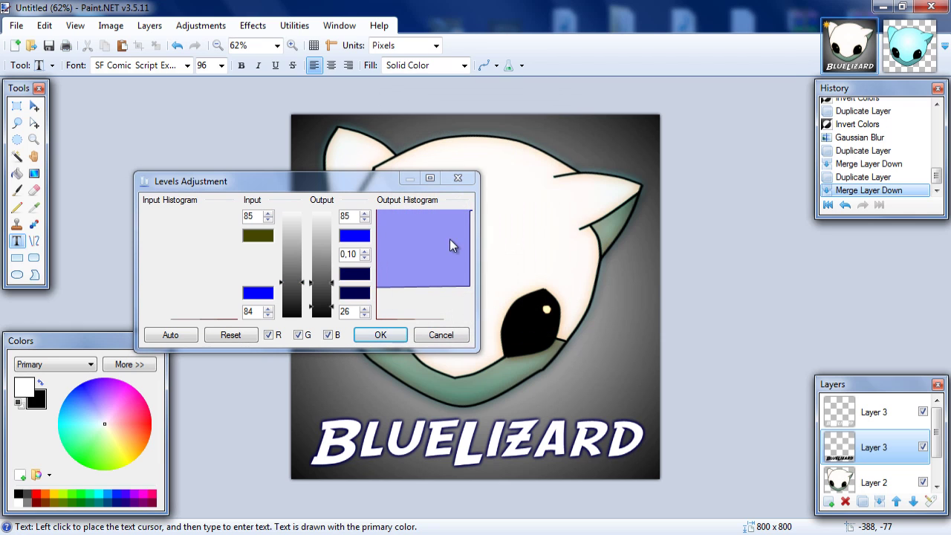
{"action": "left_click", "coordinate": [484, 190]}
{"action": "left_click", "coordinate": [422, 324]}
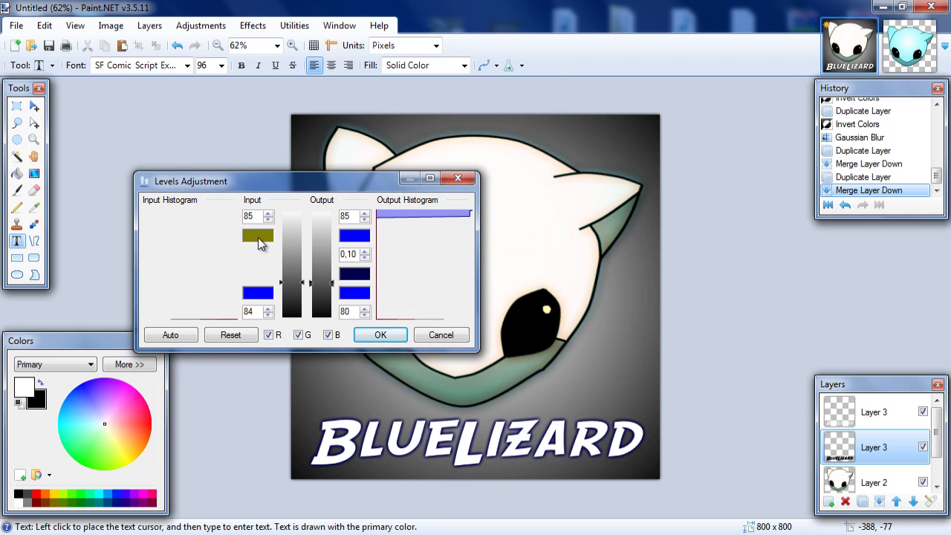
{"action": "left_click", "coordinate": [258, 235]}
{"action": "left_click", "coordinate": [484, 190]}
{"action": "left_click", "coordinate": [422, 324]}
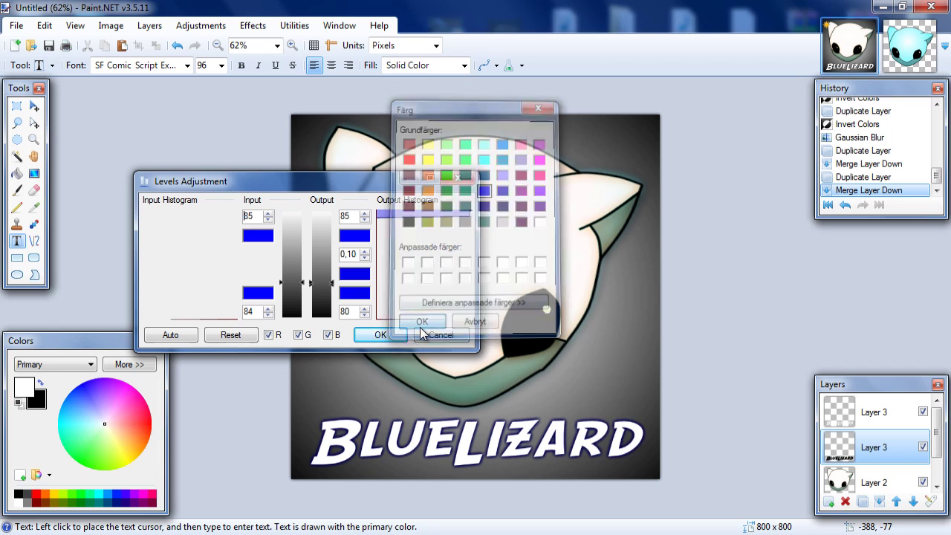
{"action": "left_click", "coordinate": [381, 336]}
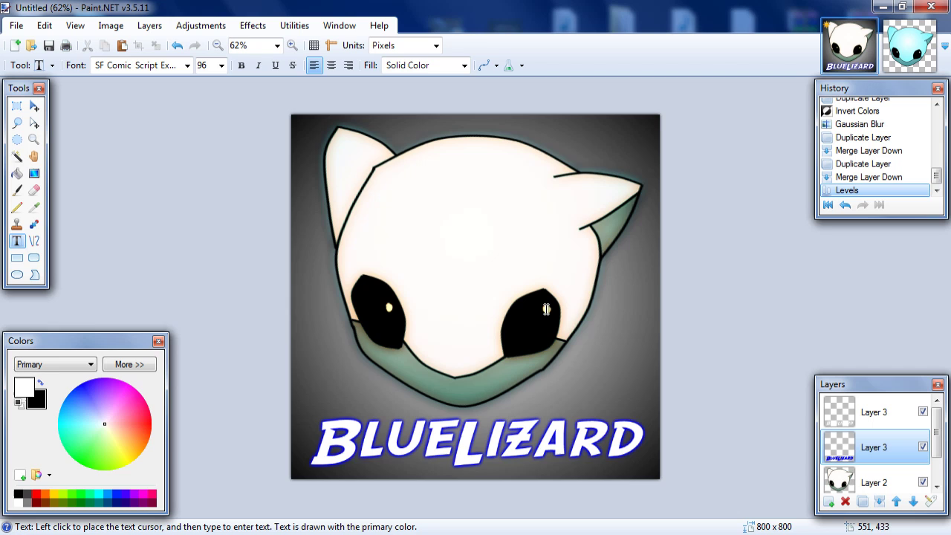
Step: Make the upper Layer 3 the active layer and switch to the Magic Wand
{"action": "scroll", "coordinate": [622, 314], "scroll_direction": "up", "scroll_amount": 1, "text": "ctrl"}
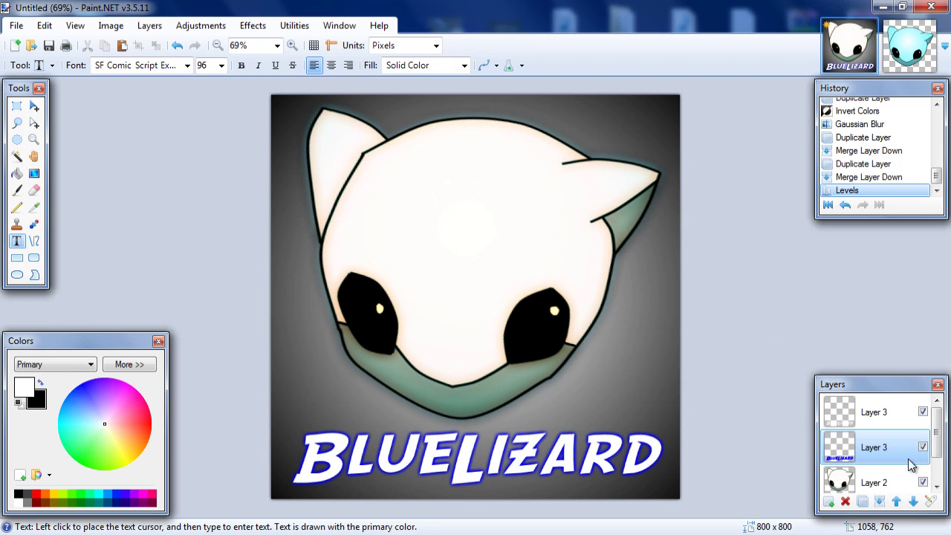
{"action": "scroll", "coordinate": [938, 439], "scroll_direction": "down", "scroll_amount": 1}
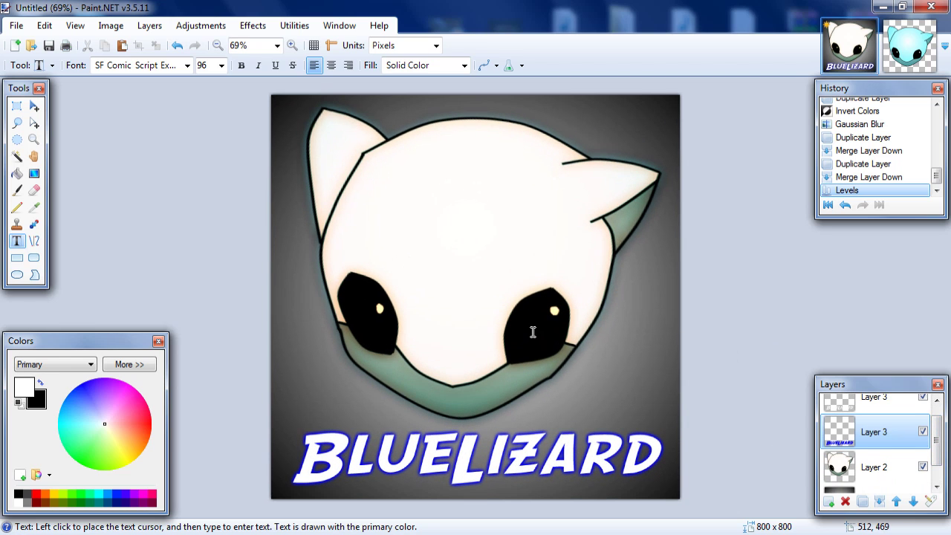
{"action": "scroll", "coordinate": [437, 304], "scroll_direction": "down", "scroll_amount": 1, "text": "ctrl"}
{"action": "scroll", "coordinate": [437, 306], "scroll_direction": "up", "scroll_amount": 1, "text": "ctrl"}
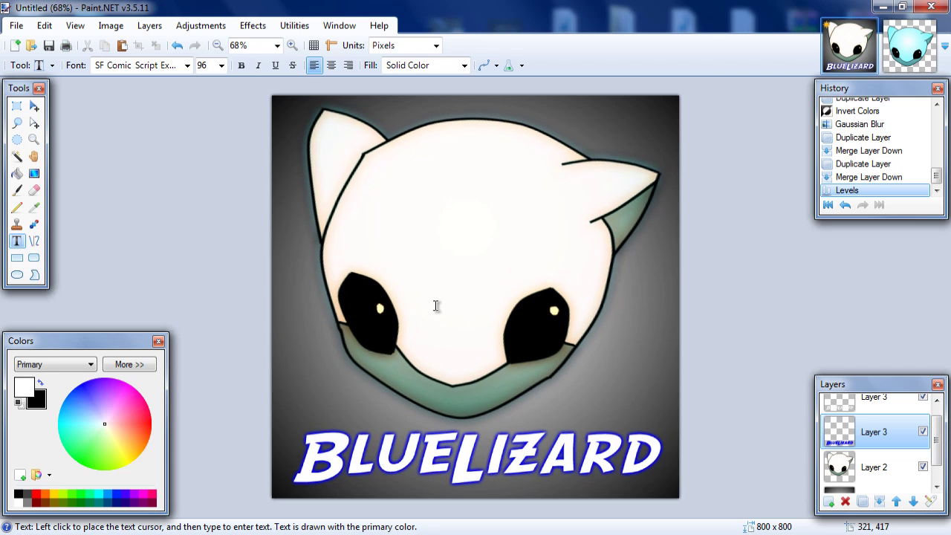
{"action": "scroll", "coordinate": [443, 305], "scroll_direction": "down", "scroll_amount": 1, "text": "ctrl"}
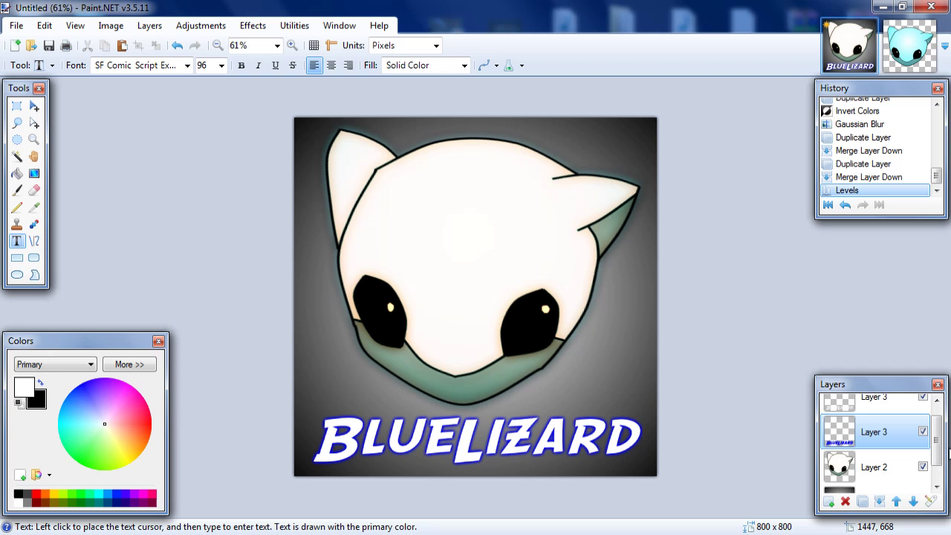
{"action": "left_click", "coordinate": [884, 403]}
{"action": "scroll", "coordinate": [892, 416], "scroll_direction": "up", "scroll_amount": 1}
{"action": "key", "text": "s"}
{"action": "key", "text": "s"}
{"action": "key", "text": "s"}
{"action": "key", "text": "s"}
{"action": "scroll", "coordinate": [458, 445], "scroll_direction": "up", "scroll_amount": 1, "text": "ctrl"}
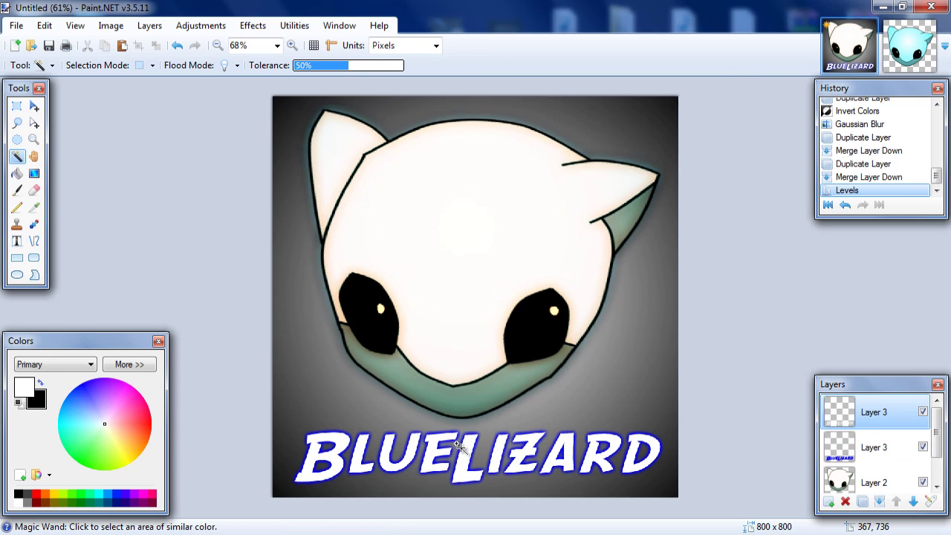
{"action": "scroll", "coordinate": [459, 444], "scroll_direction": "up", "scroll_amount": 3, "text": "ctrl"}
Step: Magic Wand-select all ten letters of the BlueLizard title together
{"action": "left_click", "coordinate": [457, 467]}
{"action": "left_click", "coordinate": [405, 470], "text": "ctrl"}
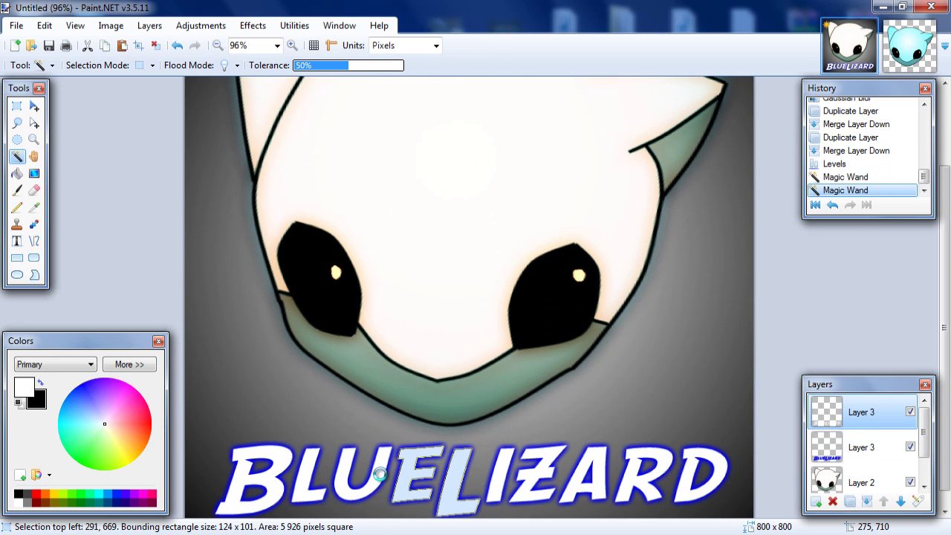
{"action": "left_click", "coordinate": [375, 476], "text": "ctrl"}
{"action": "left_click", "coordinate": [305, 479], "text": "ctrl"}
{"action": "left_click", "coordinate": [281, 463], "text": "ctrl"}
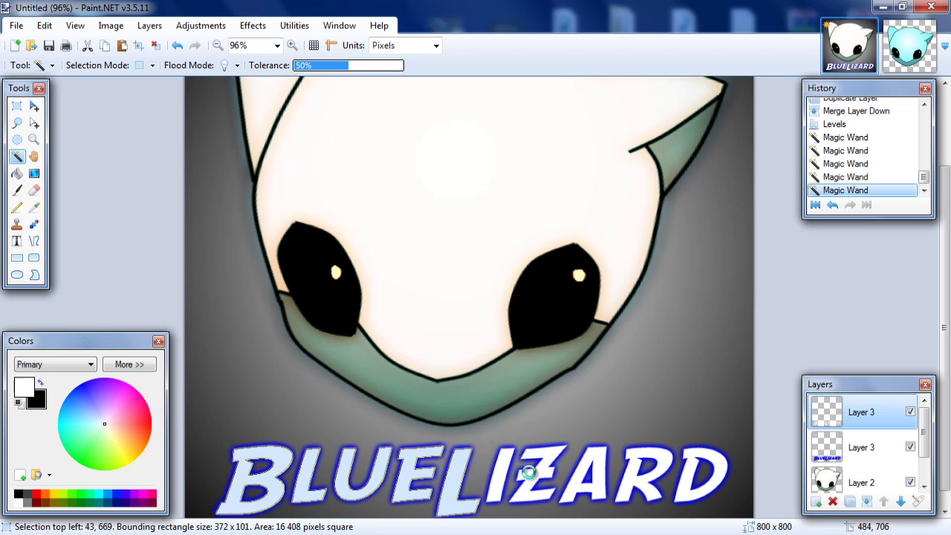
{"action": "left_click", "coordinate": [528, 472], "text": "ctrl"}
{"action": "left_click", "coordinate": [497, 459], "text": "ctrl"}
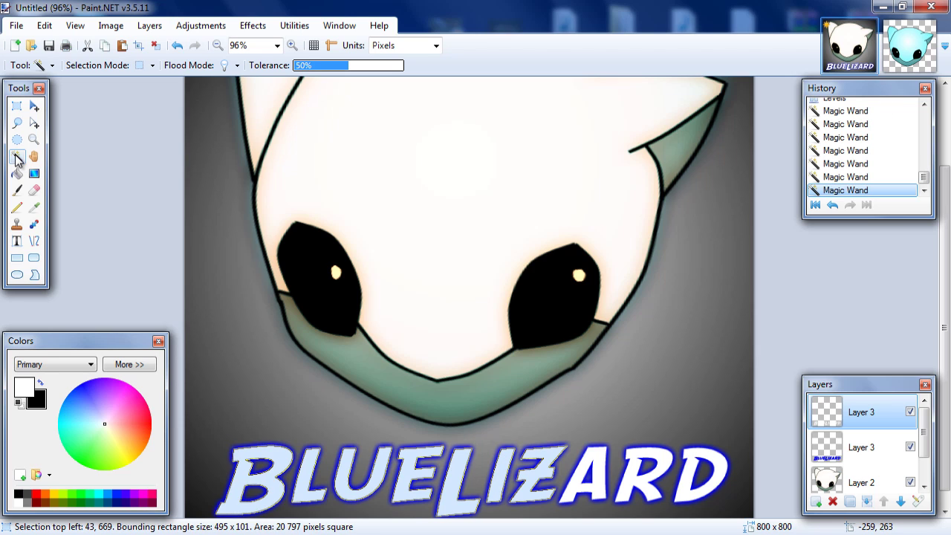
{"action": "left_click", "coordinate": [593, 457], "text": "ctrl"}
{"action": "left_click", "coordinate": [648, 455], "text": "ctrl"}
{"action": "left_click", "coordinate": [697, 455], "text": "ctrl"}
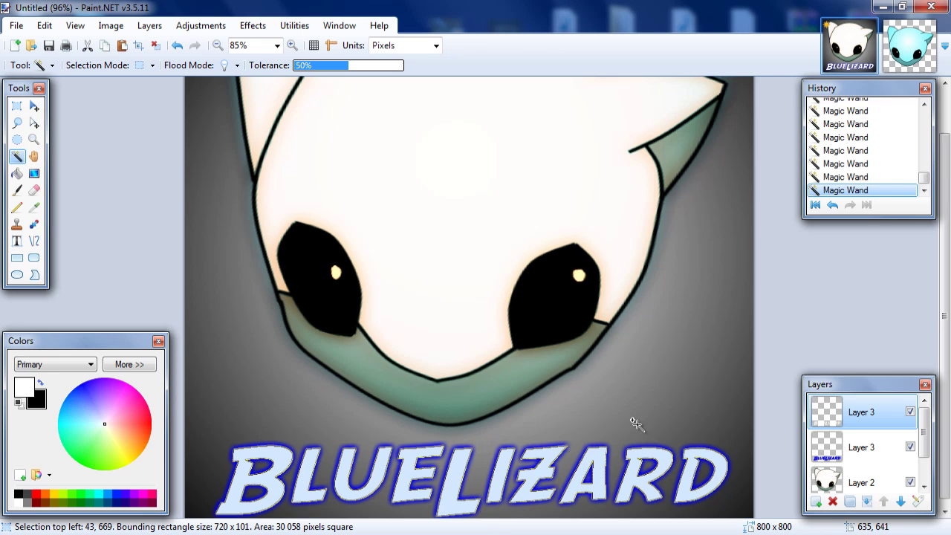
{"action": "scroll", "coordinate": [697, 455], "scroll_direction": "down", "scroll_amount": 3}
{"action": "scroll", "coordinate": [682, 417], "scroll_direction": "up", "scroll_amount": 2}
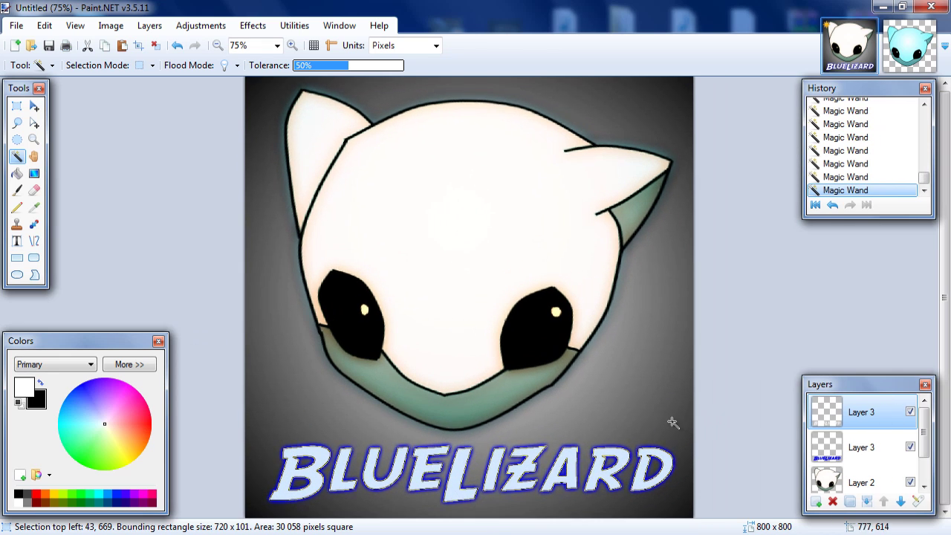
{"action": "scroll", "coordinate": [488, 466], "scroll_direction": "down", "scroll_amount": 1}
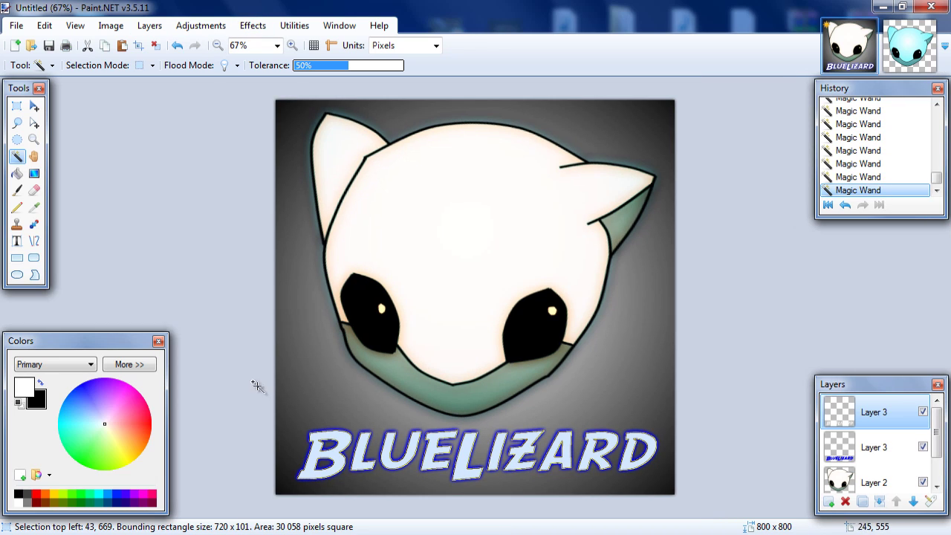
Step: Fill the selected letters with a yellow-to-orange gradient, then deselect
{"action": "left_click", "coordinate": [33, 173]}
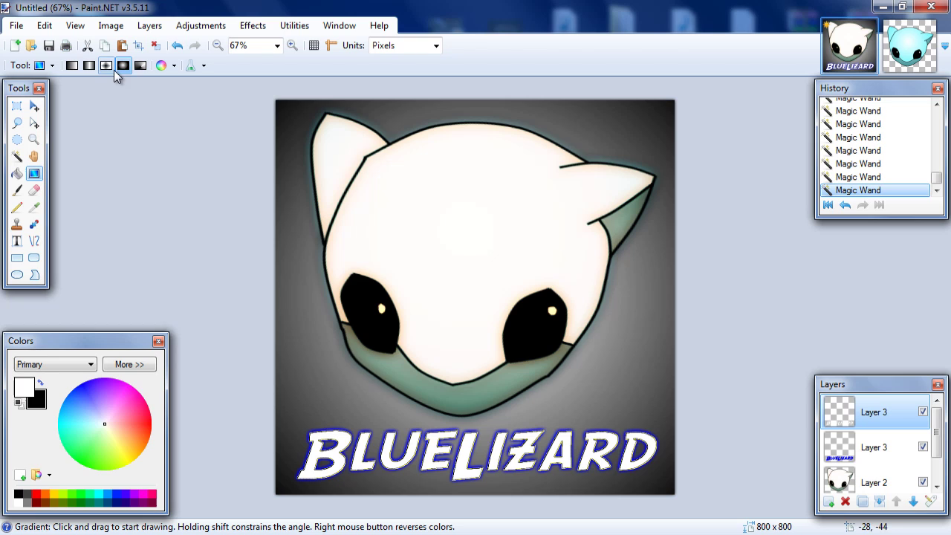
{"action": "left_click_drag", "start_coordinate": [111, 445], "coordinate": [137, 464]}
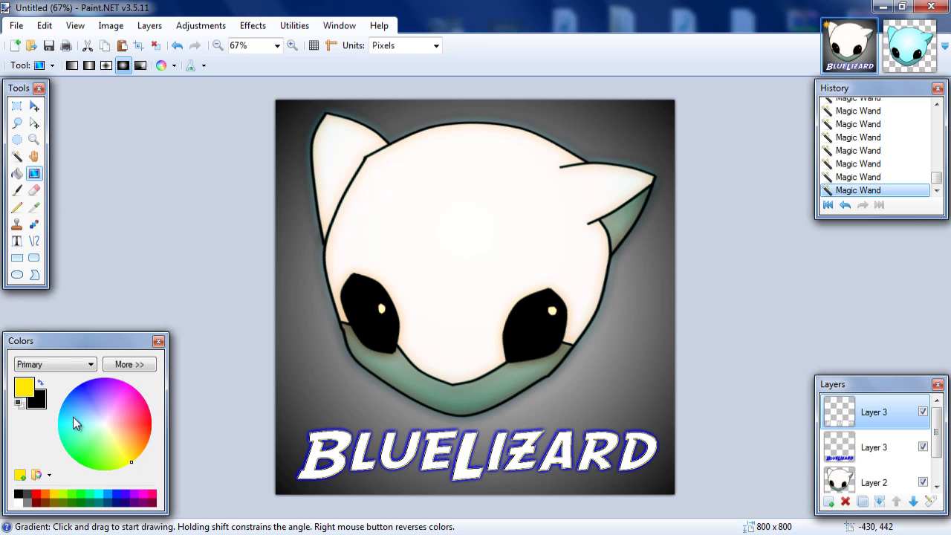
{"action": "left_click", "coordinate": [40, 405]}
{"action": "left_click_drag", "start_coordinate": [169, 425], "coordinate": [169, 463]}
{"action": "mouse_move", "coordinate": [480, 454]}
{"action": "left_mouse_down"}
{"action": "mouse_move", "coordinate": [667, 508]}
{"action": "mouse_move", "coordinate": [476, 456]}
{"action": "left_mouse_up"}
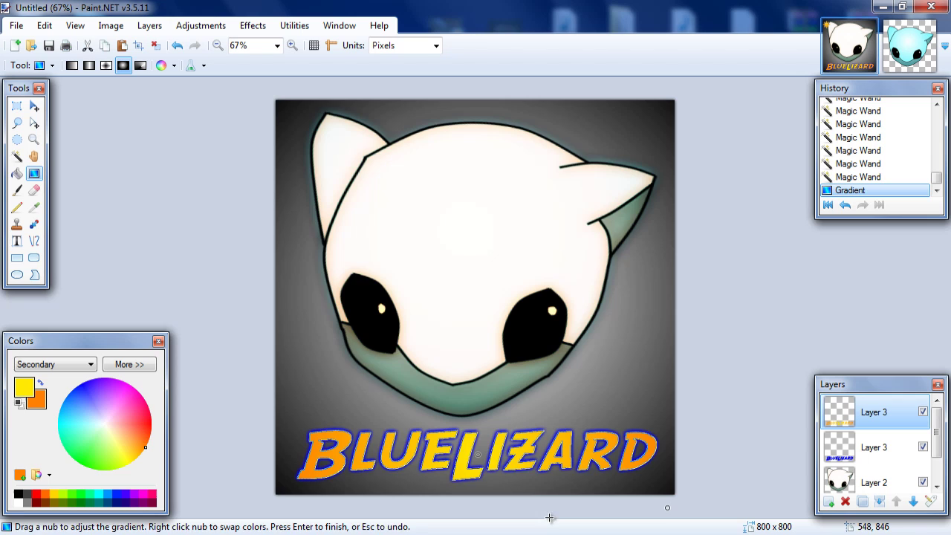
{"action": "key", "text": "ctrl+d"}
{"action": "scroll", "coordinate": [531, 421], "scroll_direction": "down", "scroll_amount": 1}
{"action": "scroll", "coordinate": [531, 421], "scroll_direction": "down", "scroll_amount": 3}
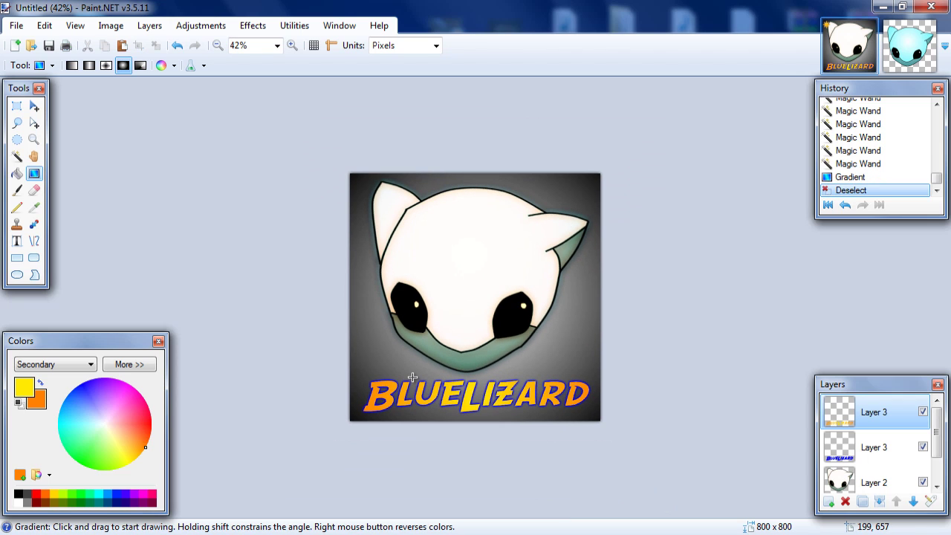
{"action": "scroll", "coordinate": [411, 378], "scroll_direction": "up", "scroll_amount": 1}
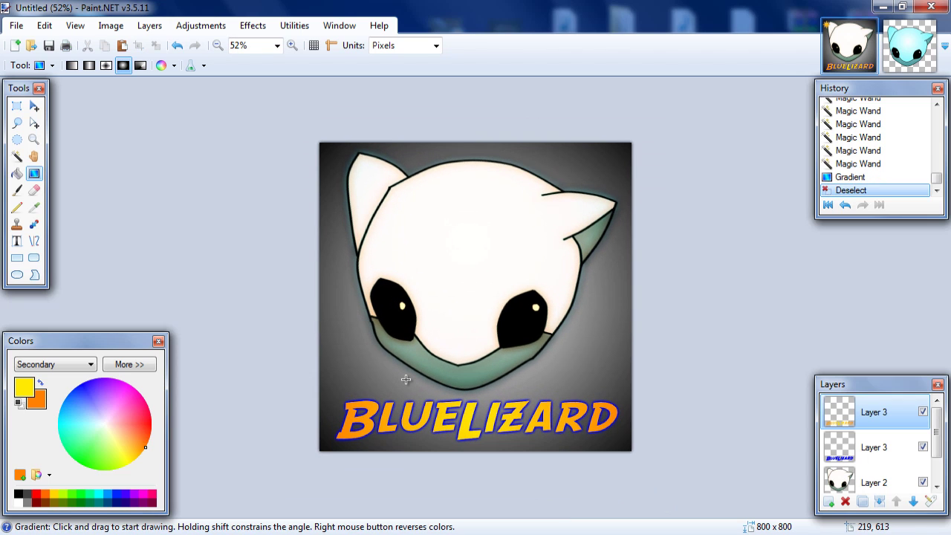